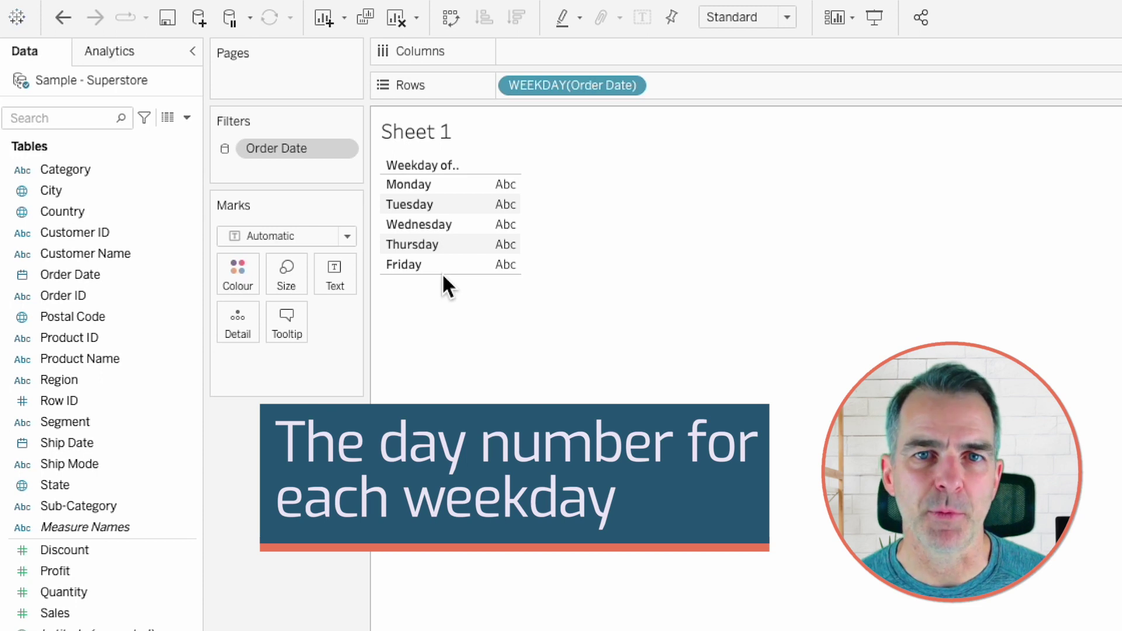
# Create a calculated field 'Weekday #' with the formula DATEPART('weekday',[Order Date]).
pyautogui.click(187, 118)
pyautogui.click(162, 139)
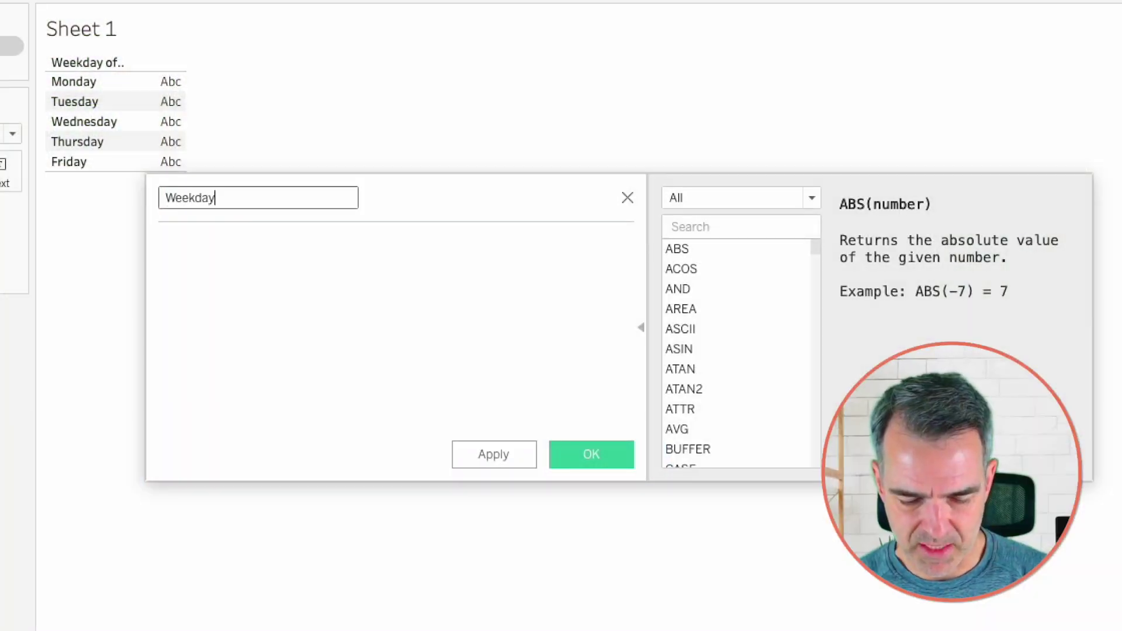
pyautogui.write('kday #')
pyautogui.click(345, 307)
pyautogui.write('date')
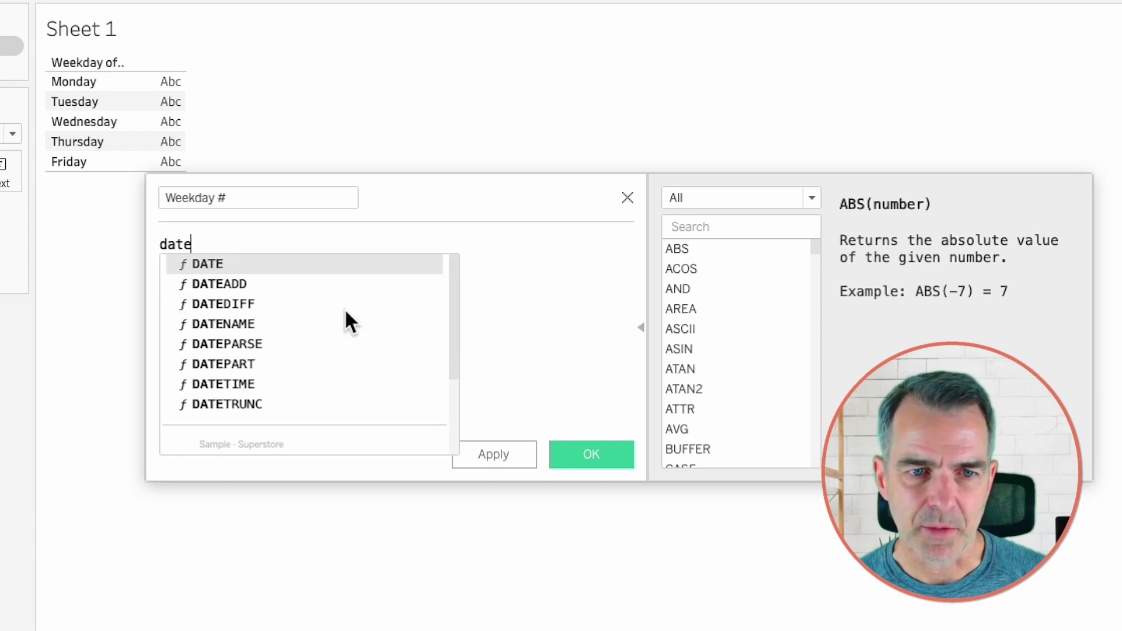
pyautogui.click(320, 364)
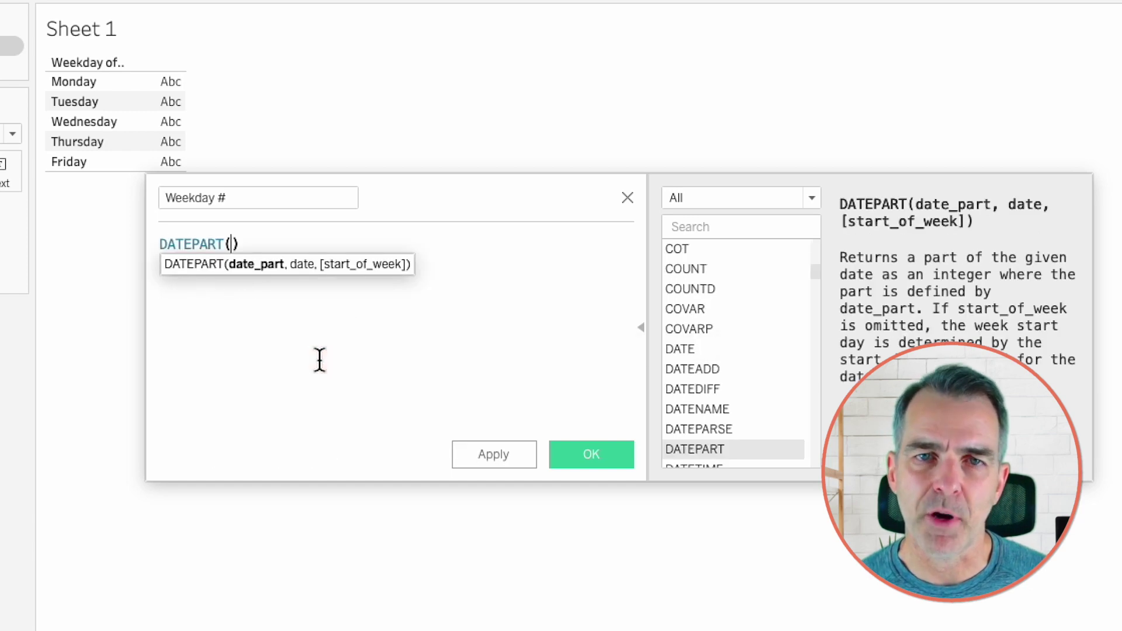
pyautogui.write("'w")
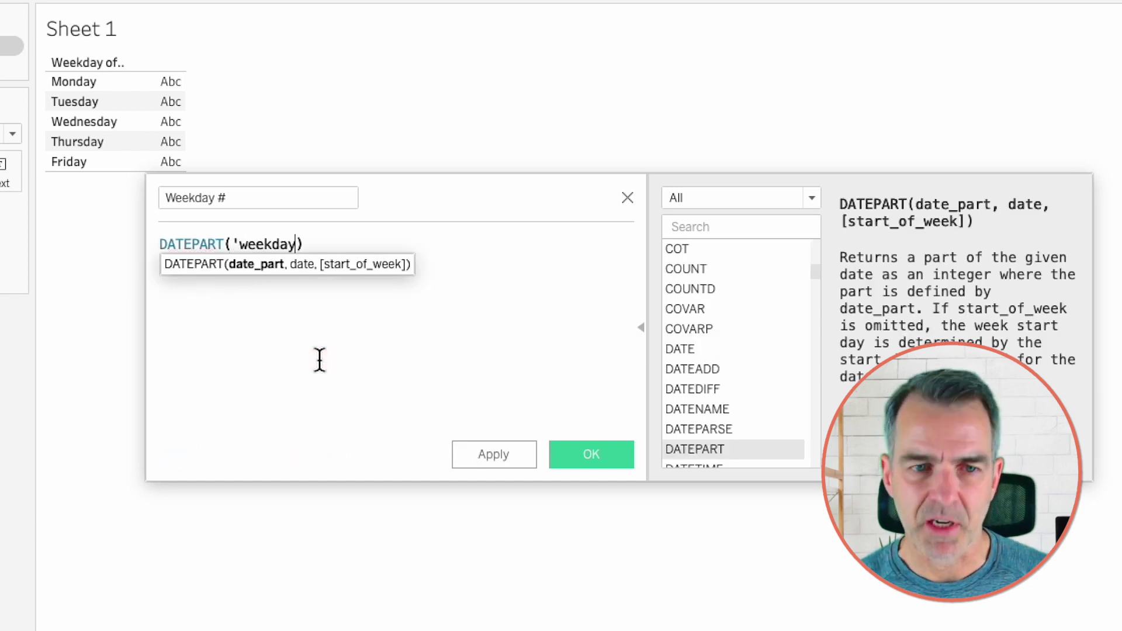
pyautogui.write("eekday',")
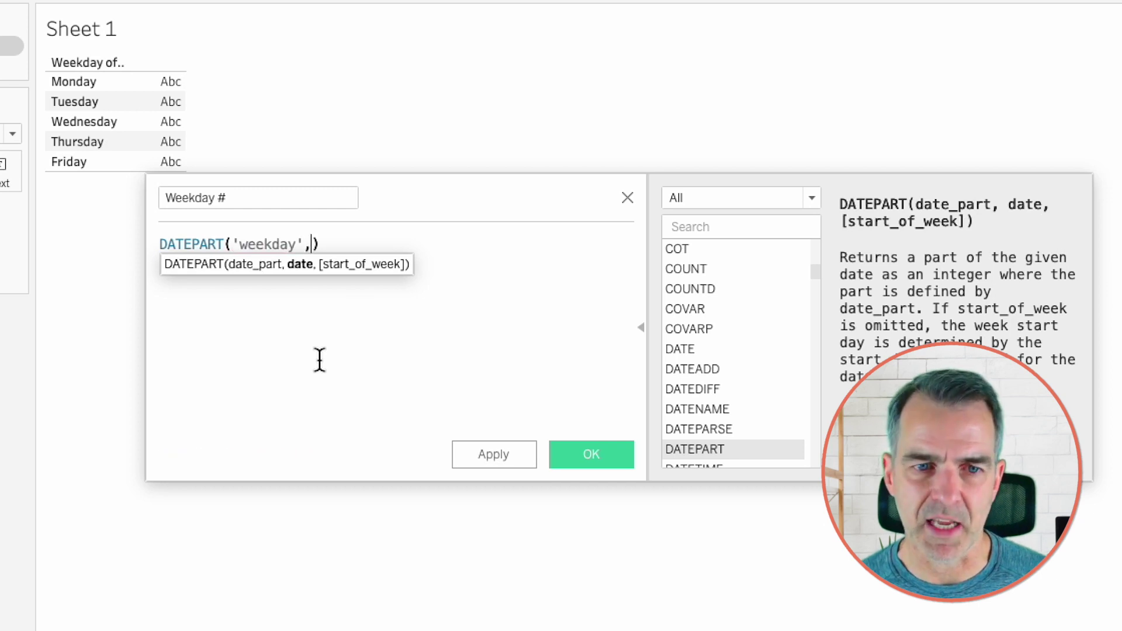
pyautogui.write('order')
pyautogui.press('Return')
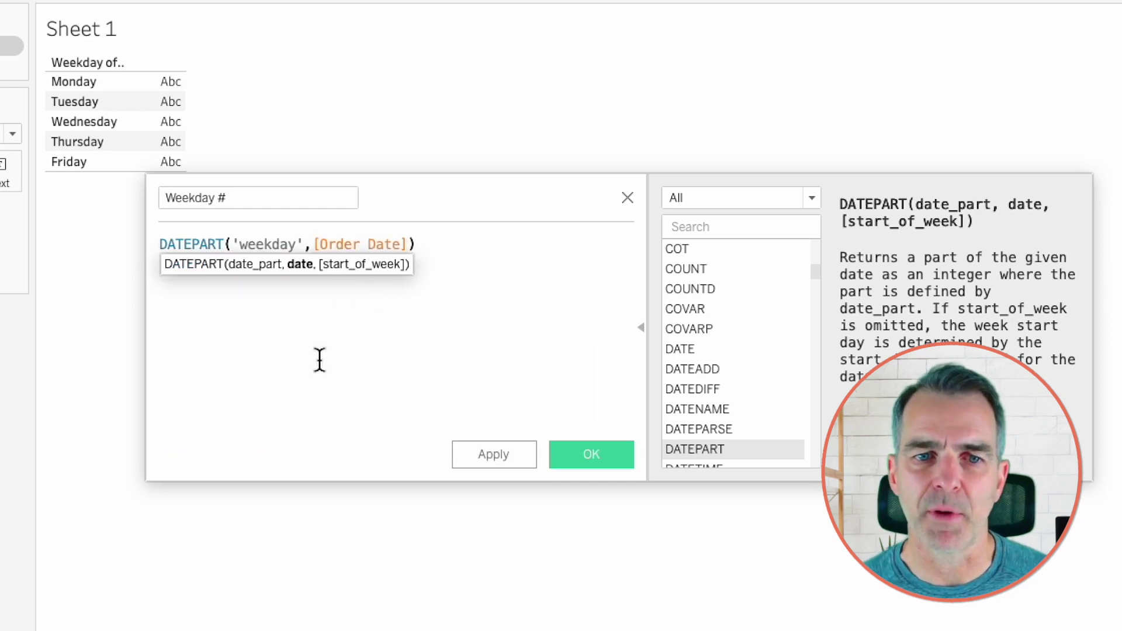
pyautogui.click(577, 453)
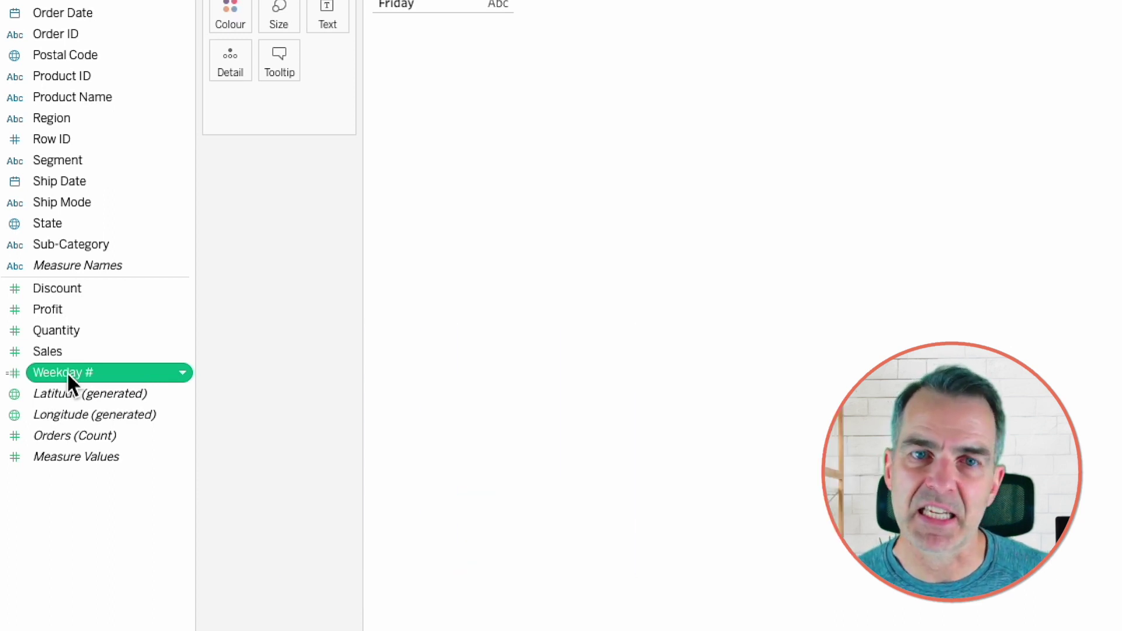
# Make Weekday # a dimension, place it on Rows after WEEKDAY(Order Date), then go to Sheet 2.
pyautogui.moveTo(67, 374); pyautogui.dragTo(100, 148)
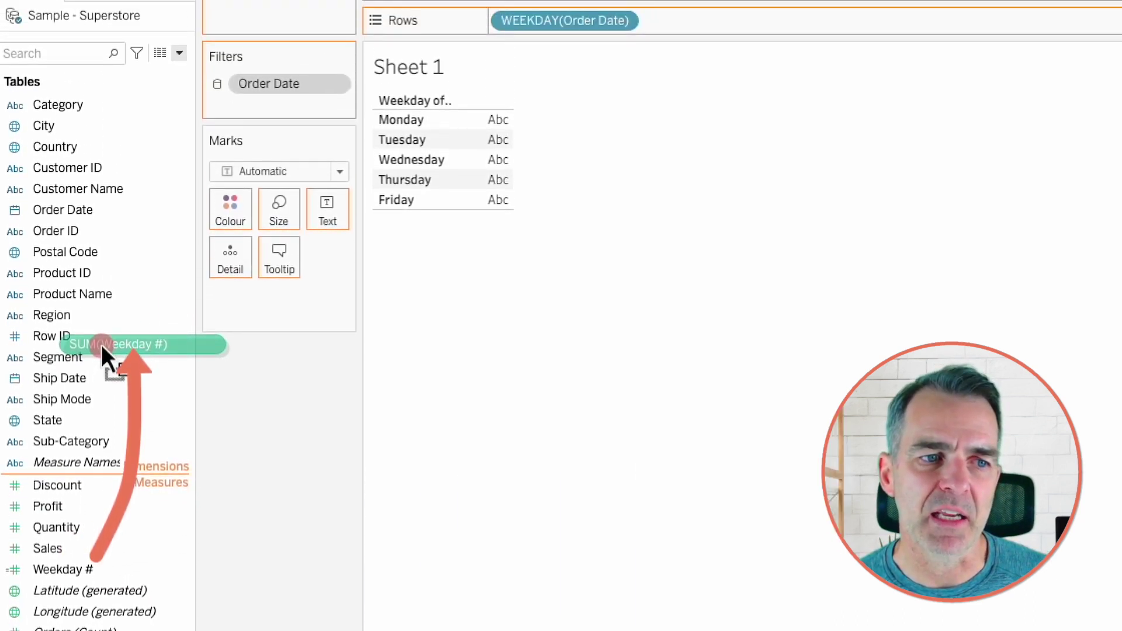
pyautogui.moveTo(101, 345); pyautogui.dragTo(101, 344)
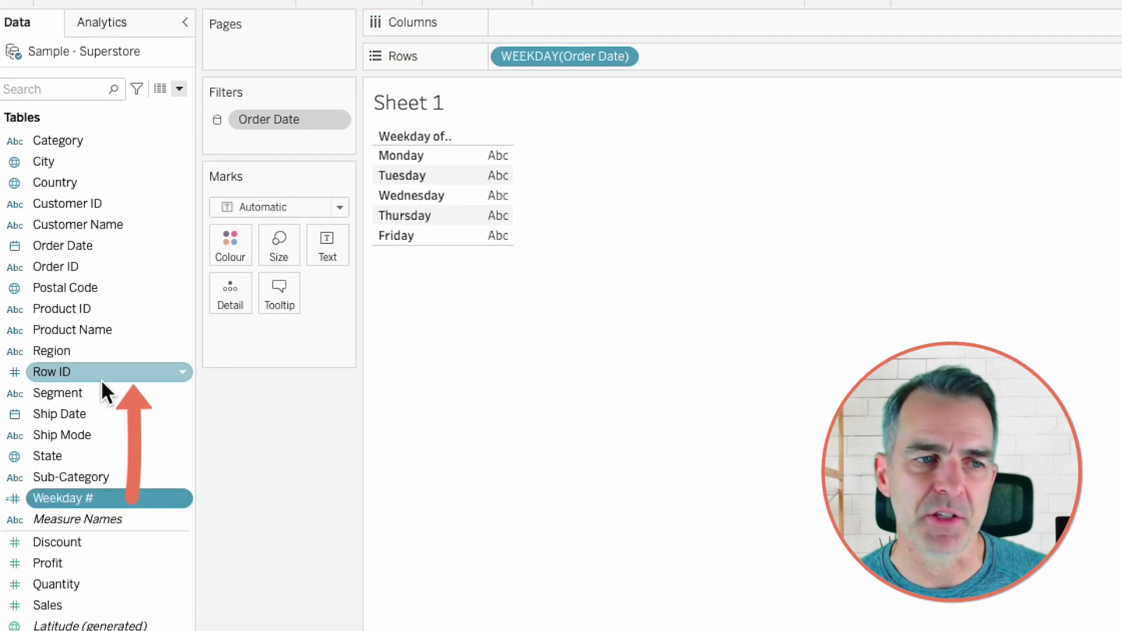
pyautogui.moveTo(89, 465); pyautogui.dragTo(708, 61)
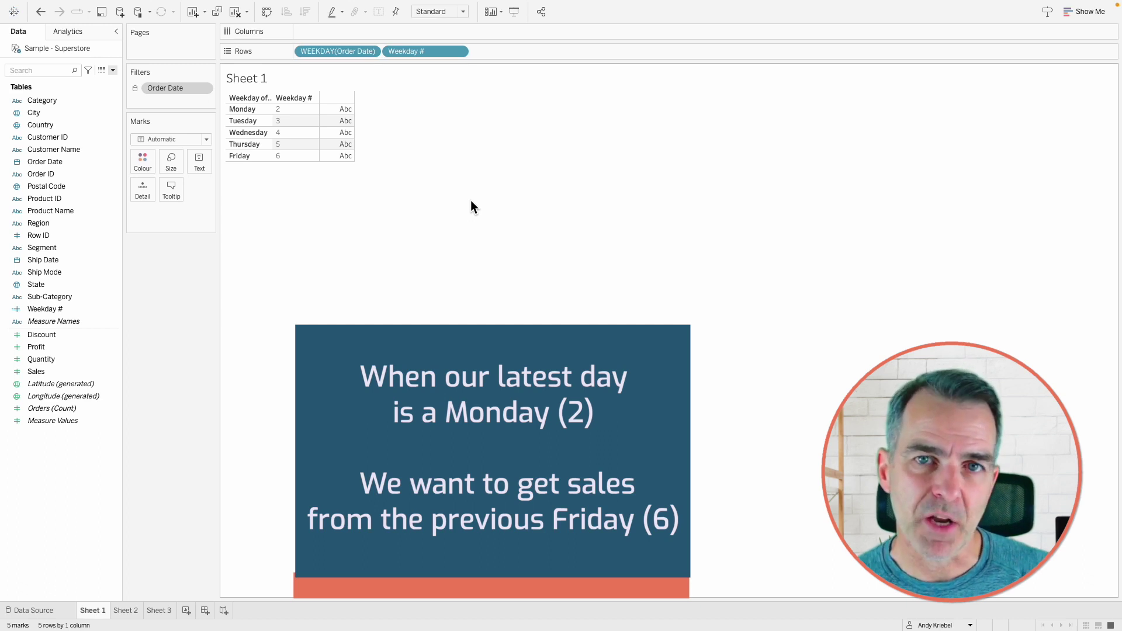
pyautogui.click(125, 611)
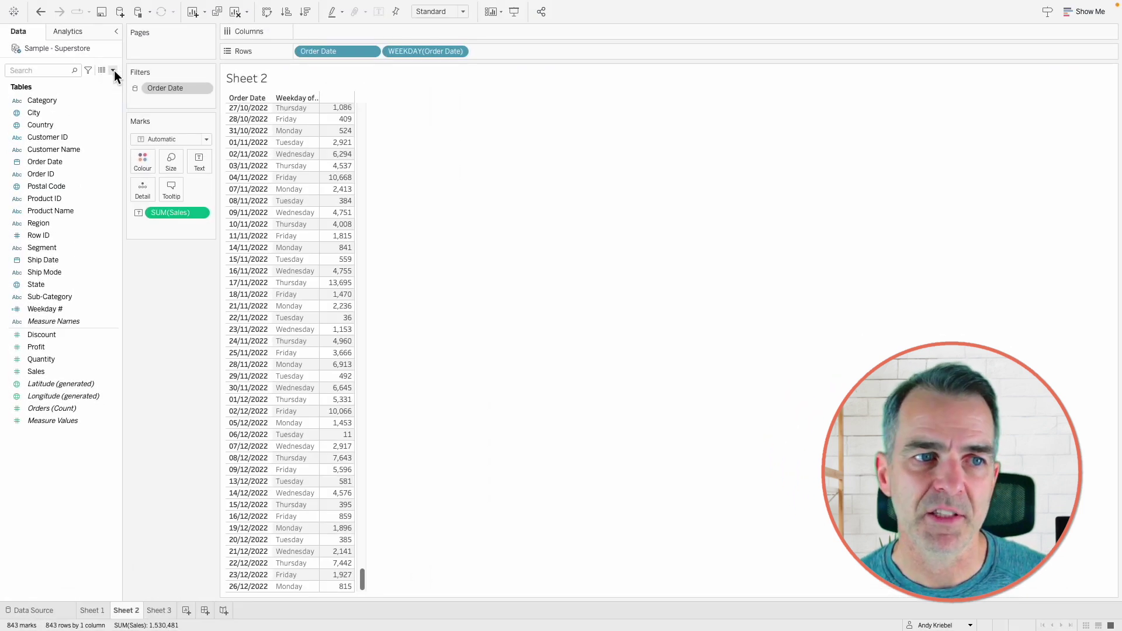
# Create a 'Latest Day' calculated field with the formula {MAX([Order Date])}.
pyautogui.click(114, 71)
pyautogui.click(101, 79)
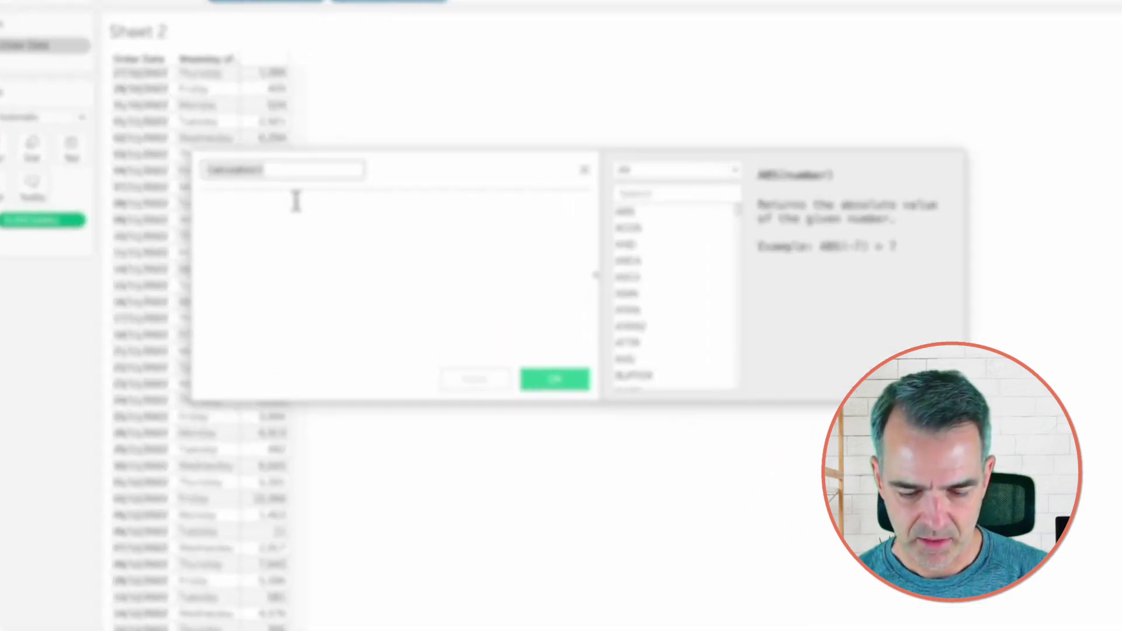
pyautogui.write('Latest Day')
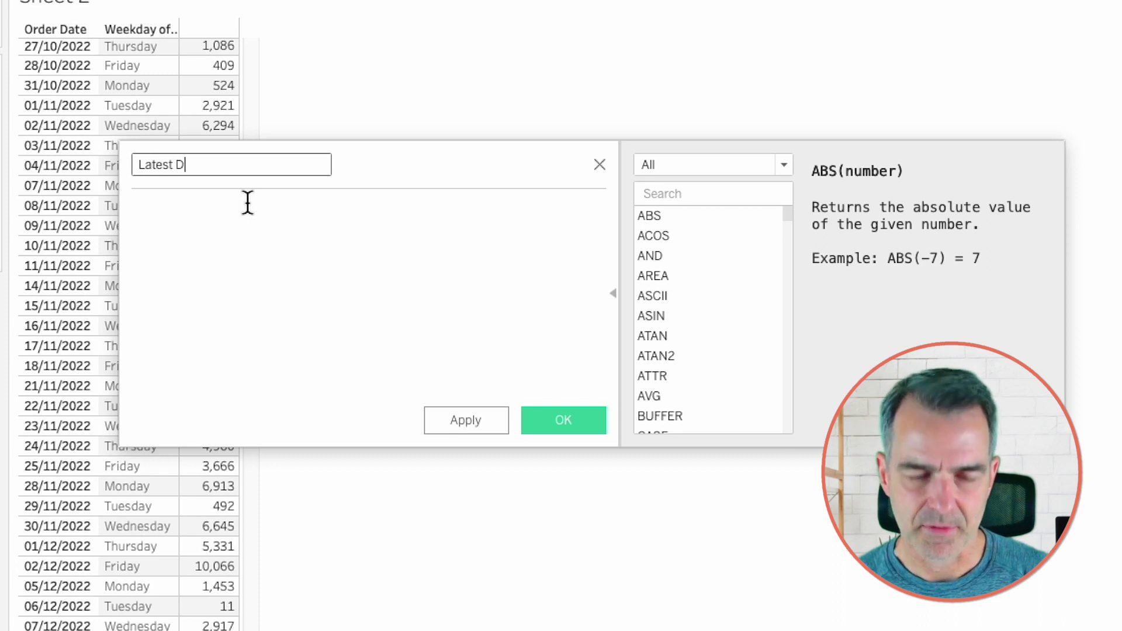
pyautogui.click(250, 274)
pyautogui.write('{')
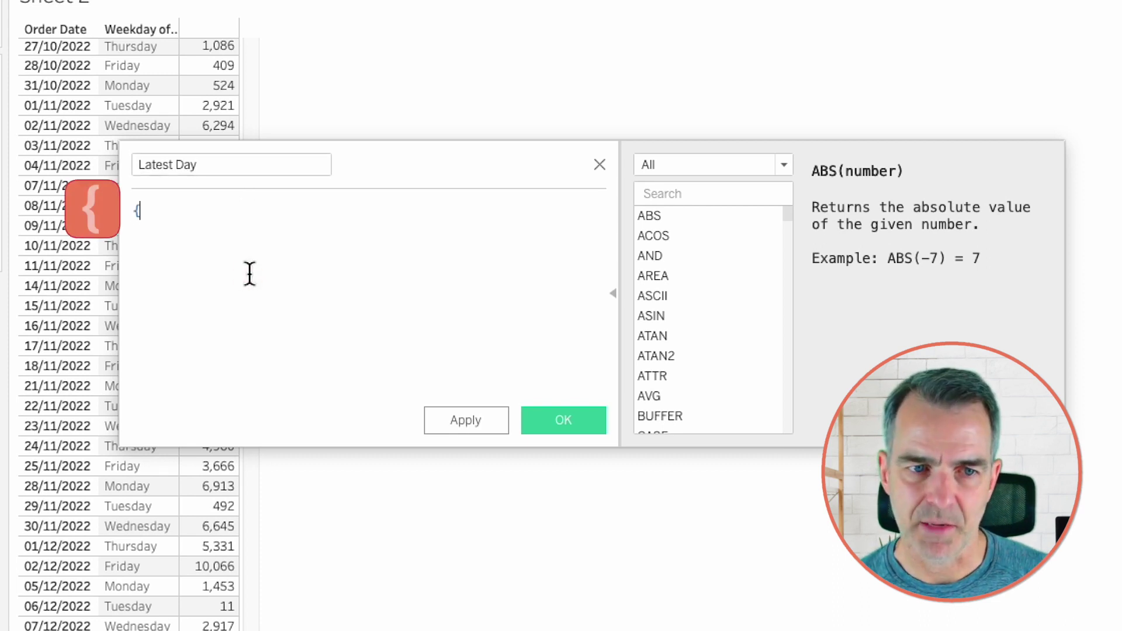
pyautogui.write('max')
pyautogui.press('Return')
pyautogui.write('r')
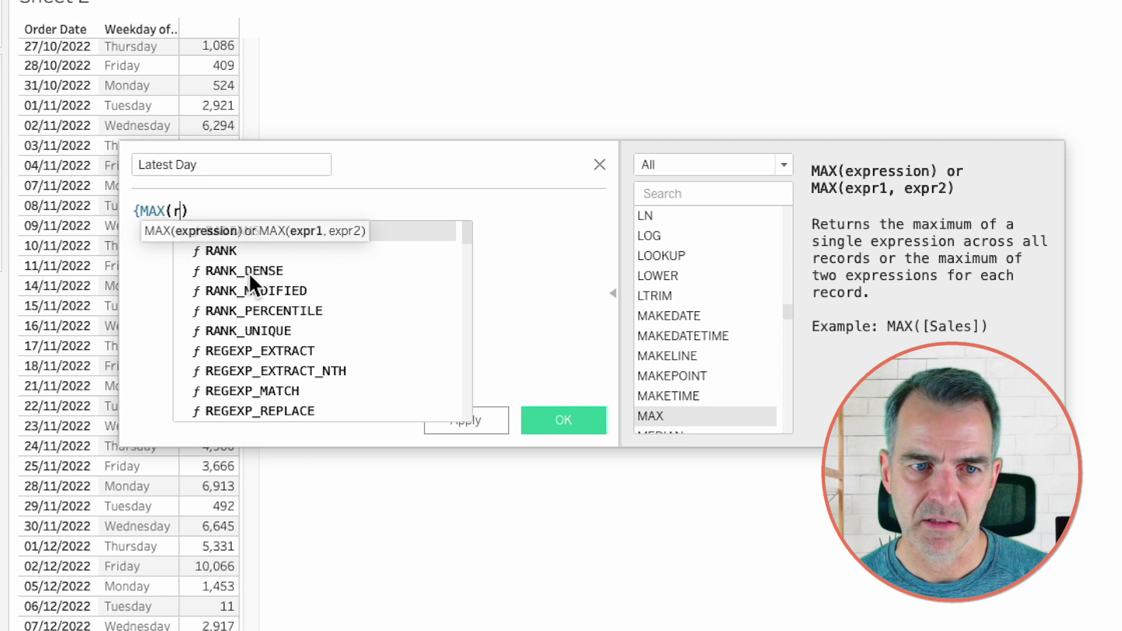
pyautogui.press('BackSpace')
pyautogui.write('or')
pyautogui.press('Down')
pyautogui.press('Return')
pyautogui.write(')}')
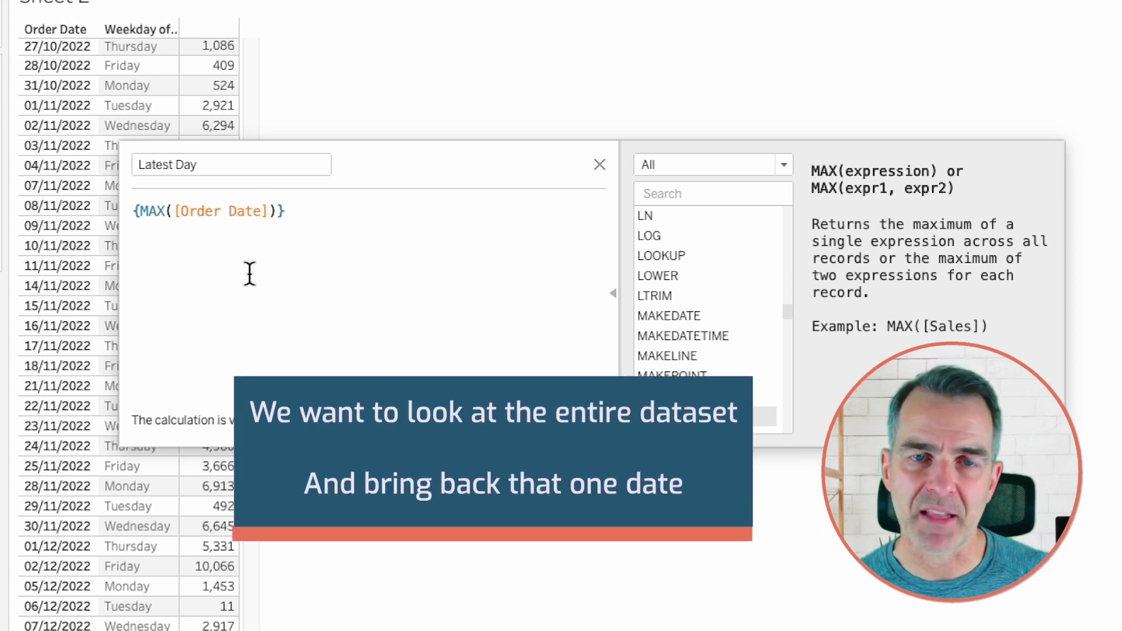
pyautogui.click(539, 420)
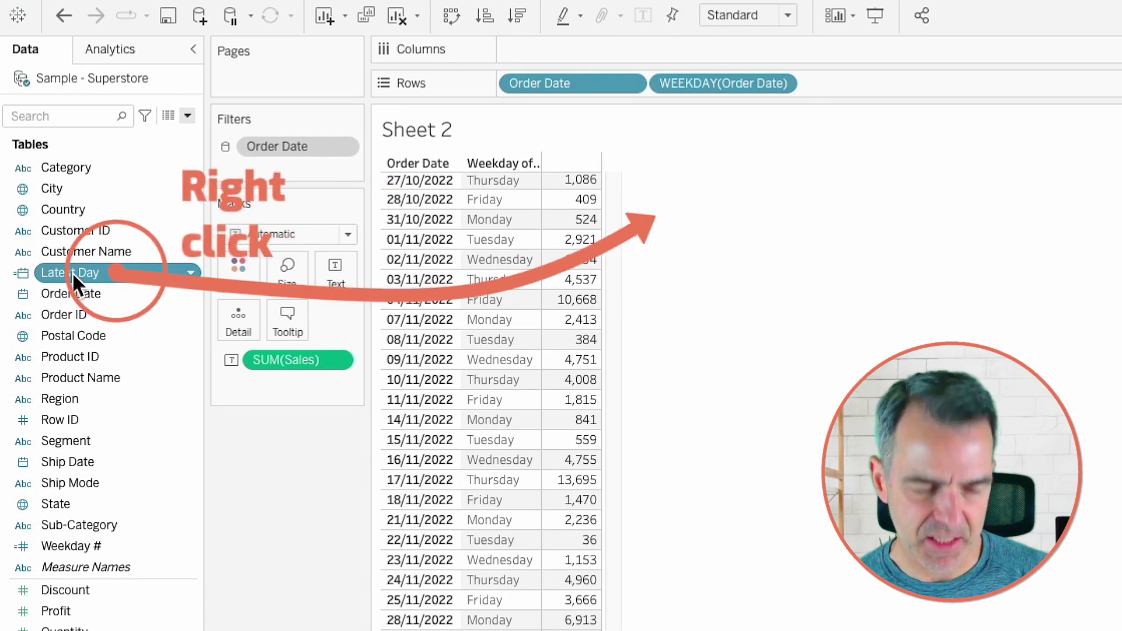
# Add Latest Day to Rows as a discrete field, showing 26/12/2022 on every row.
pyautogui.moveTo(72, 272); pyautogui.dragTo(828, 85)
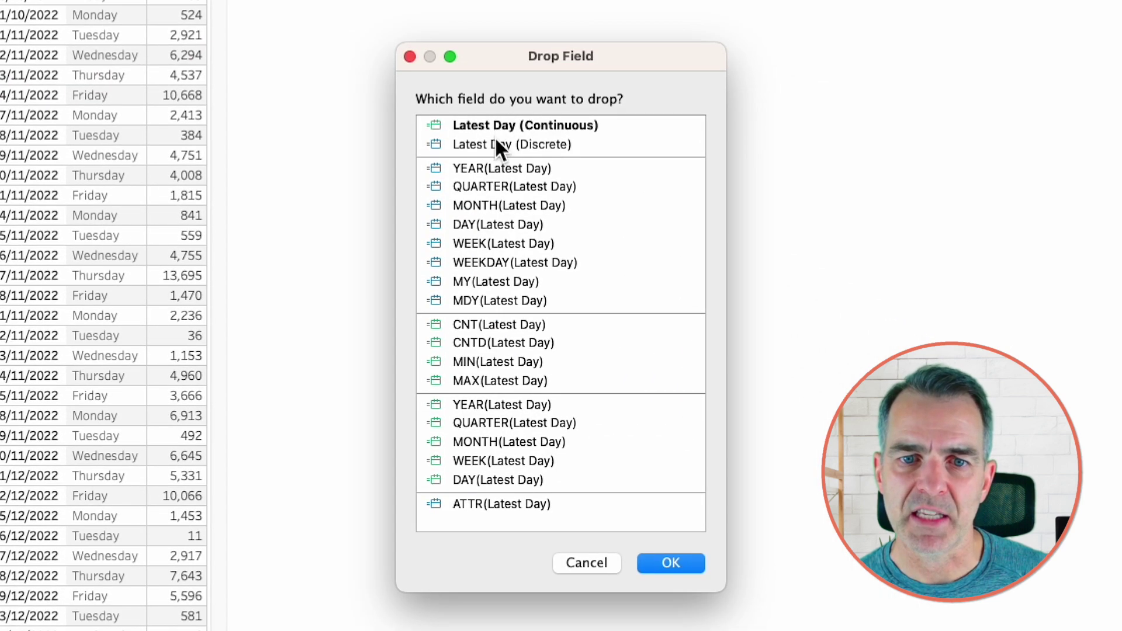
pyautogui.click(495, 144)
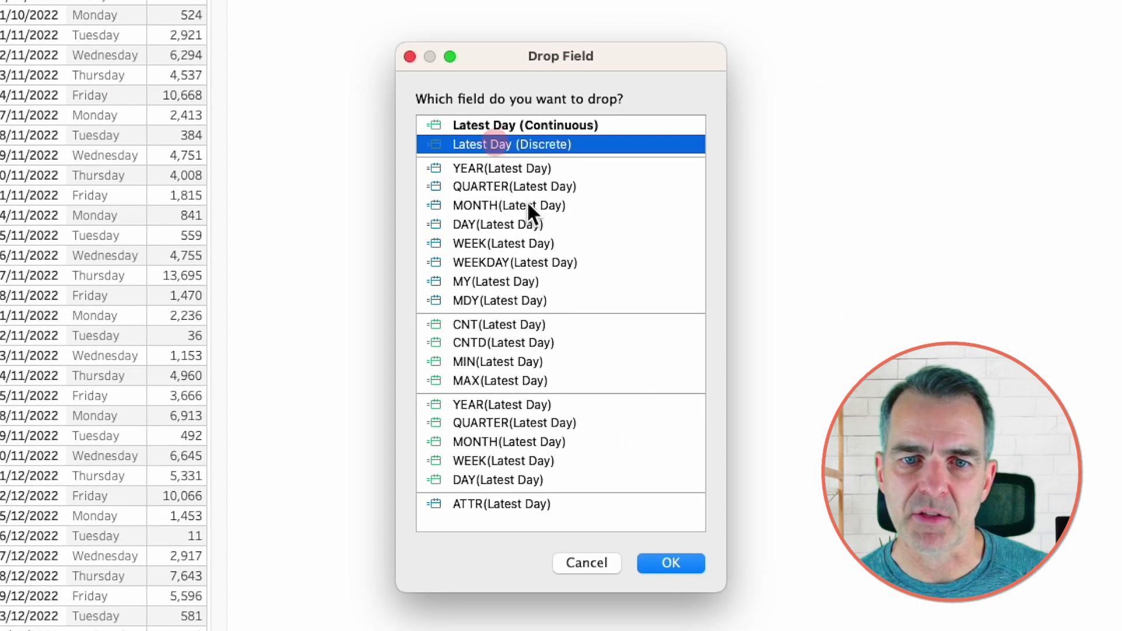
pyautogui.click(660, 563)
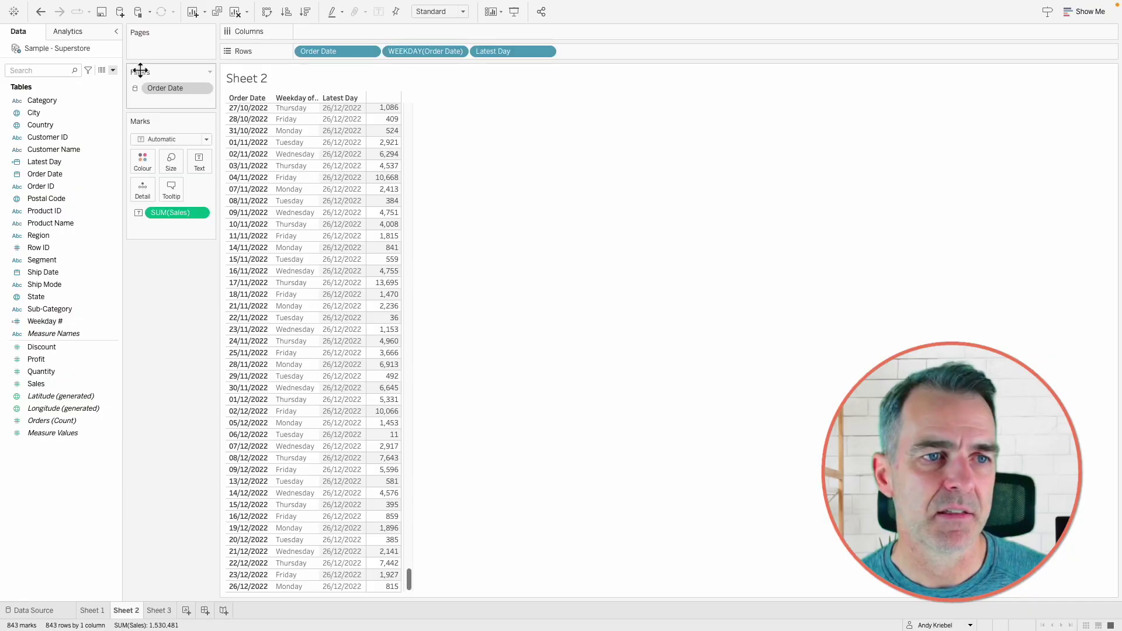
# Write a 'Sales for Latest Day' calculation: INT([Order Date]=[Latest Day])*[Sales].
pyautogui.click(113, 71)
pyautogui.click(106, 79)
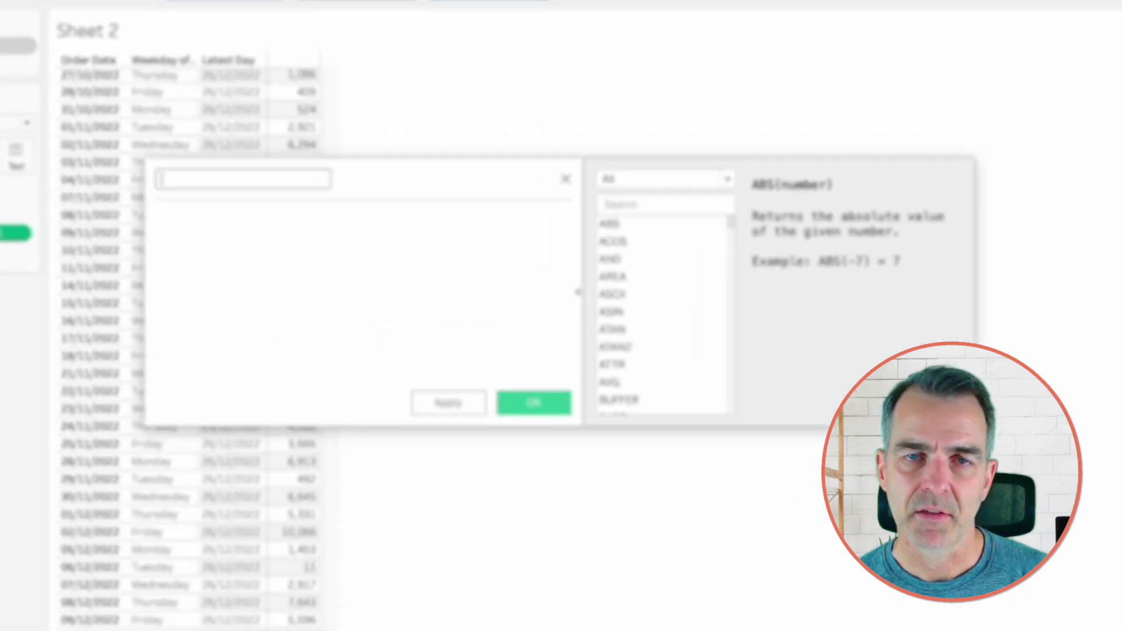
pyautogui.write('Sales for Latest Day')
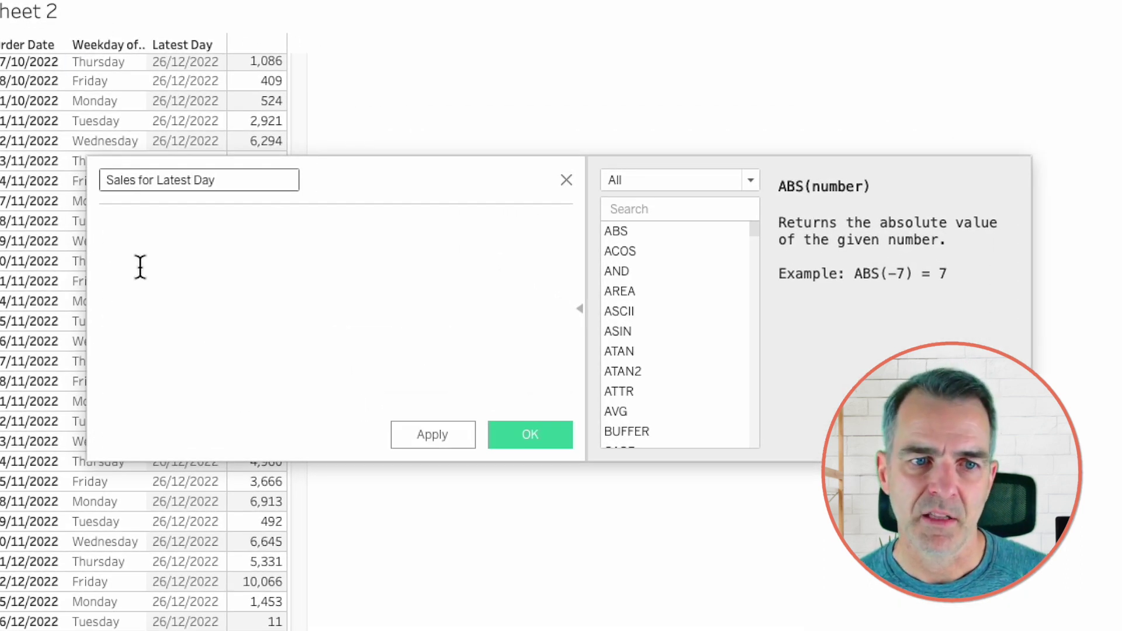
pyautogui.click(141, 267)
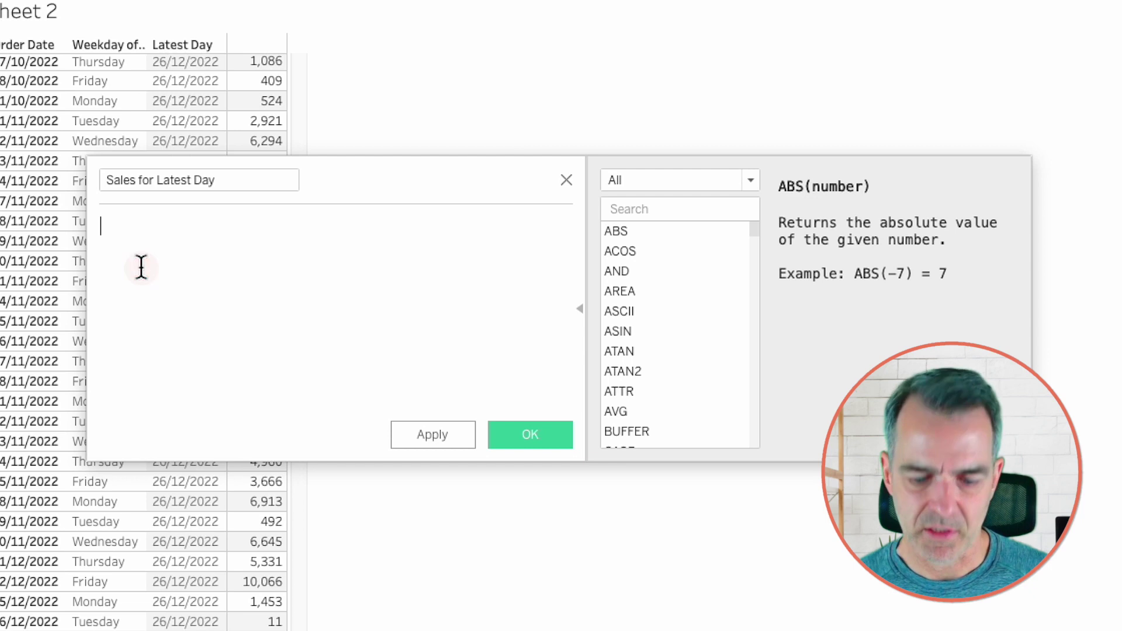
pyautogui.write('INT(')
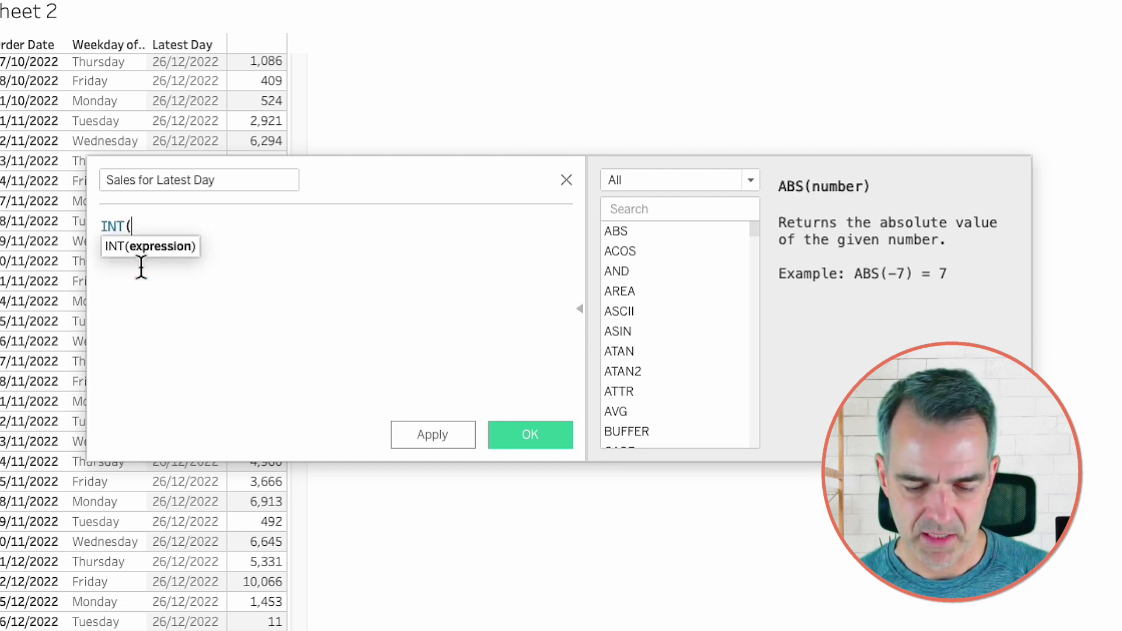
pyautogui.write('ord')
pyautogui.press('Return')
pyautogui.write('=')
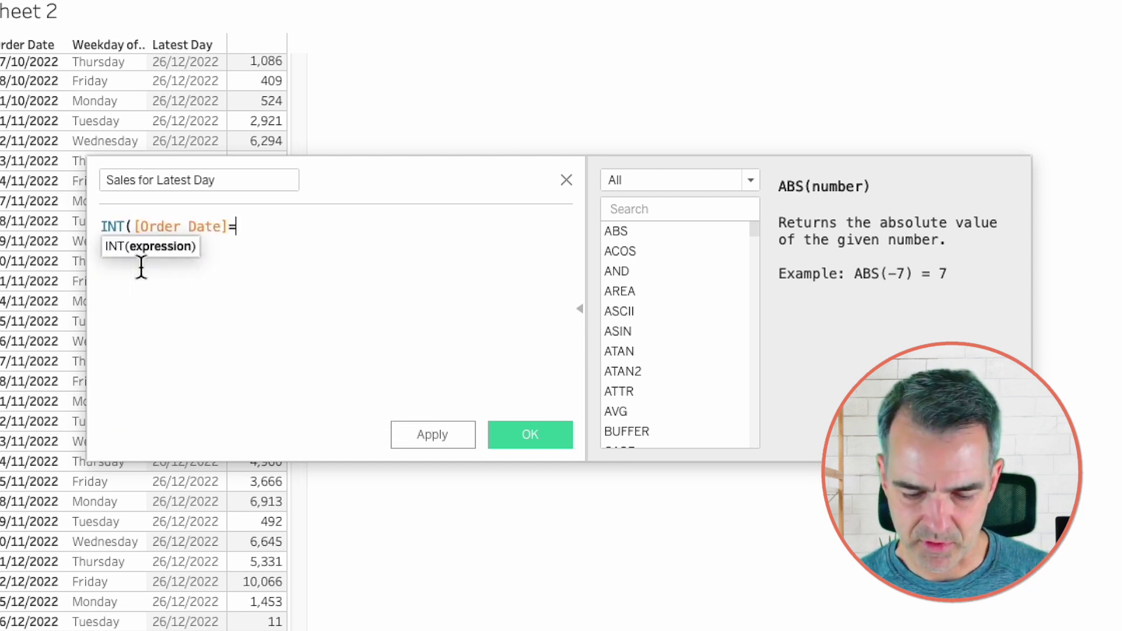
pyautogui.write('lat')
pyautogui.press('Return')
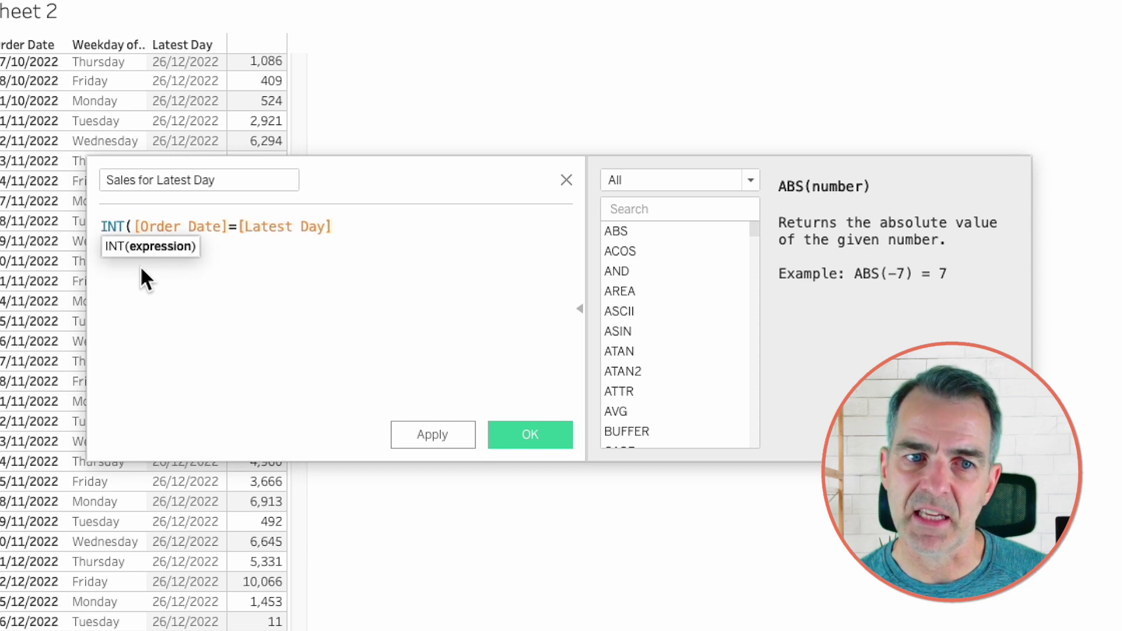
pyautogui.write(')')
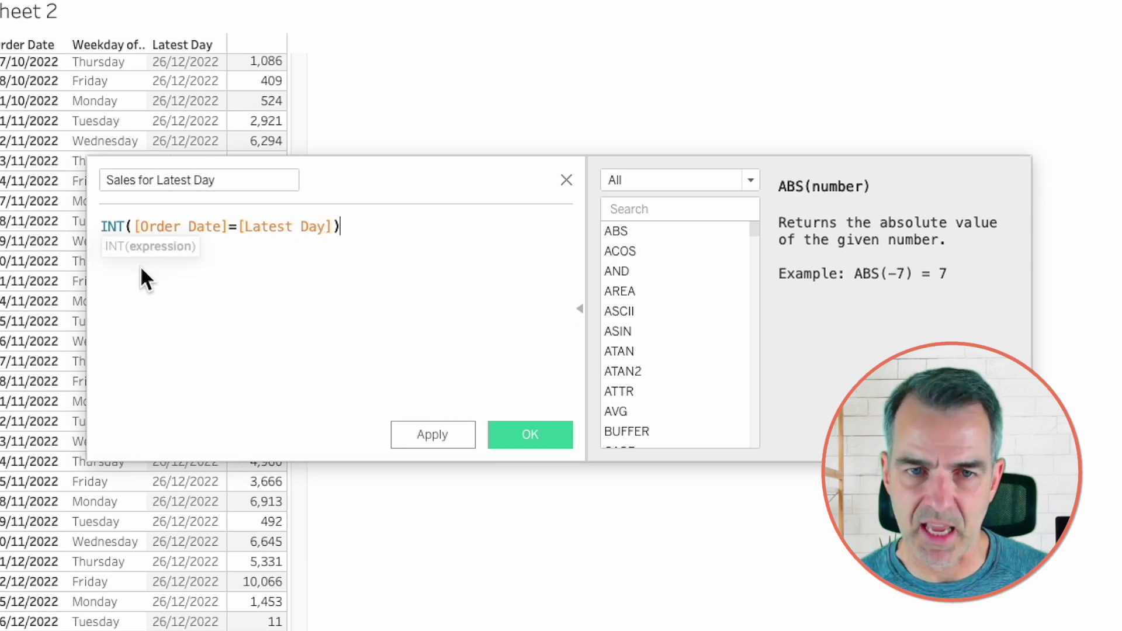
pyautogui.write('*[Sa')
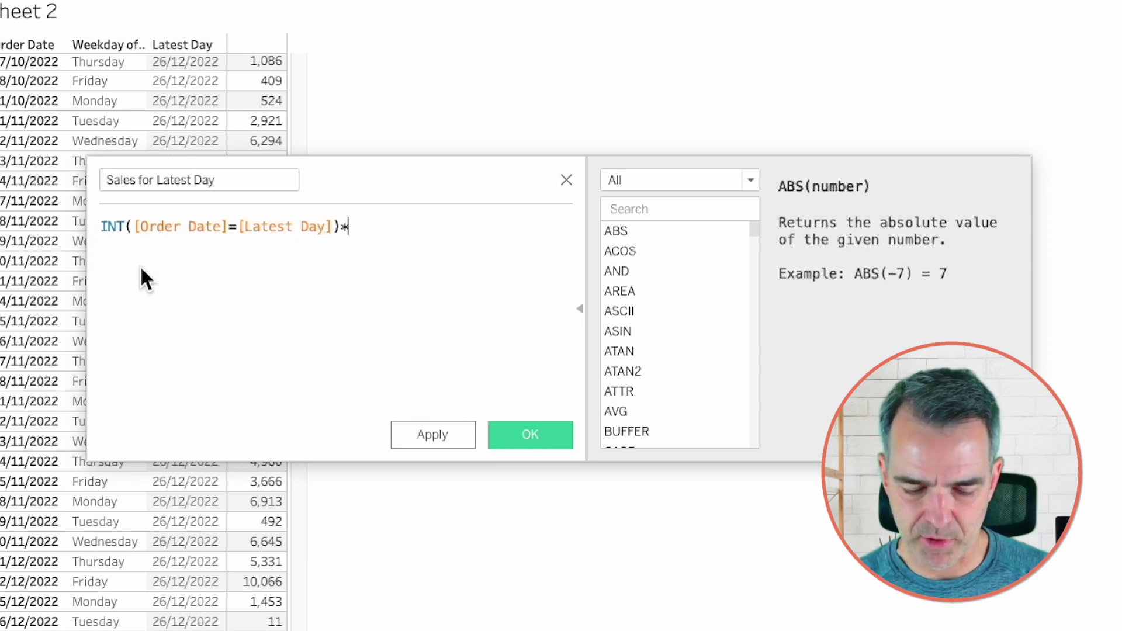
pyautogui.press('Return')
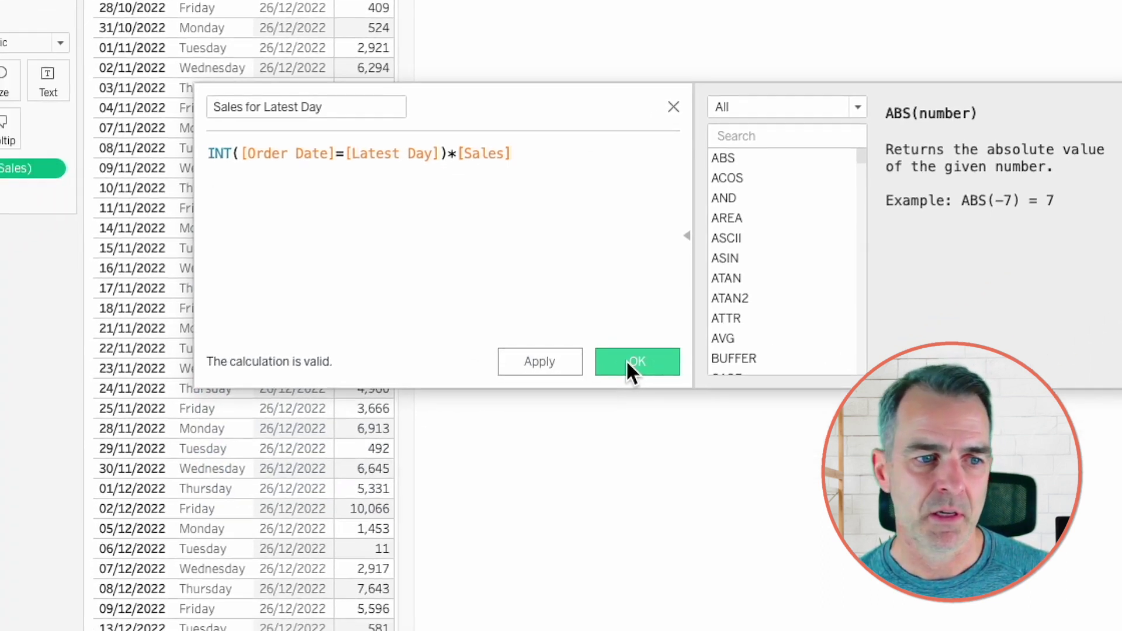
# Save Sales for Latest Day and add it as a value column, showing 815 on 26/12/2022.
pyautogui.click(526, 434)
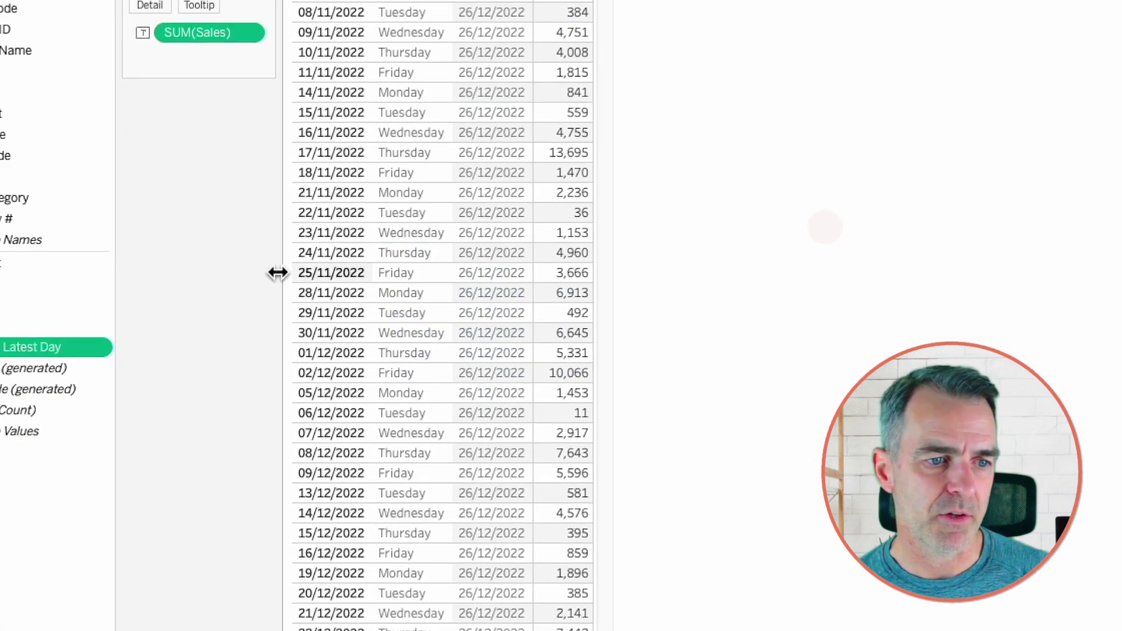
pyautogui.moveTo(37, 346); pyautogui.dragTo(562, 193)
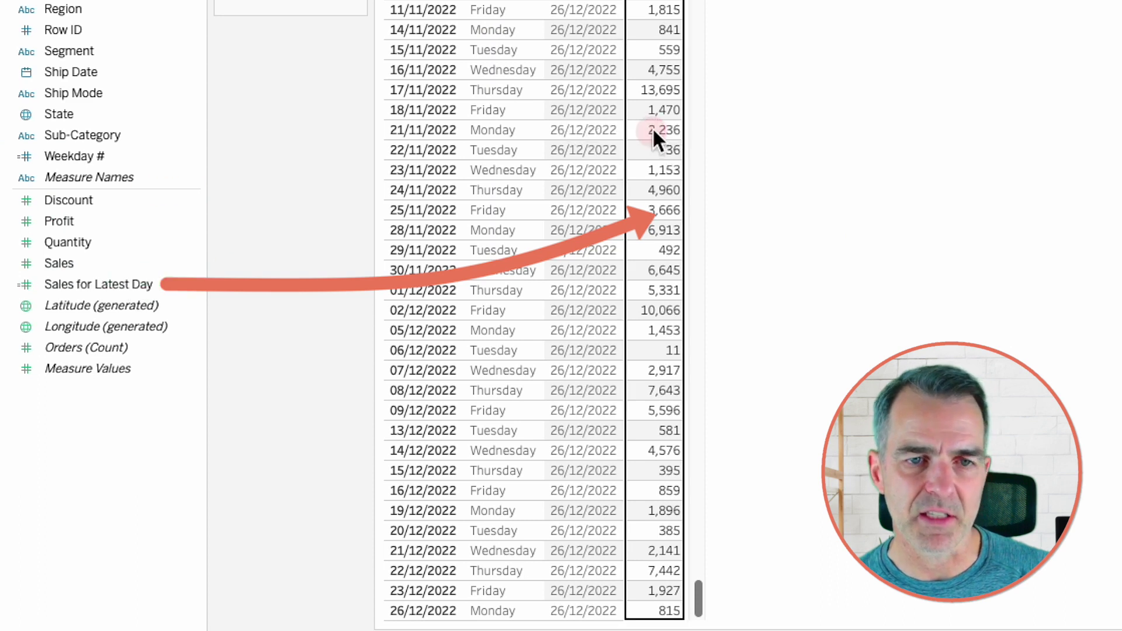
pyautogui.moveTo(653, 131); pyautogui.dragTo(654, 132)
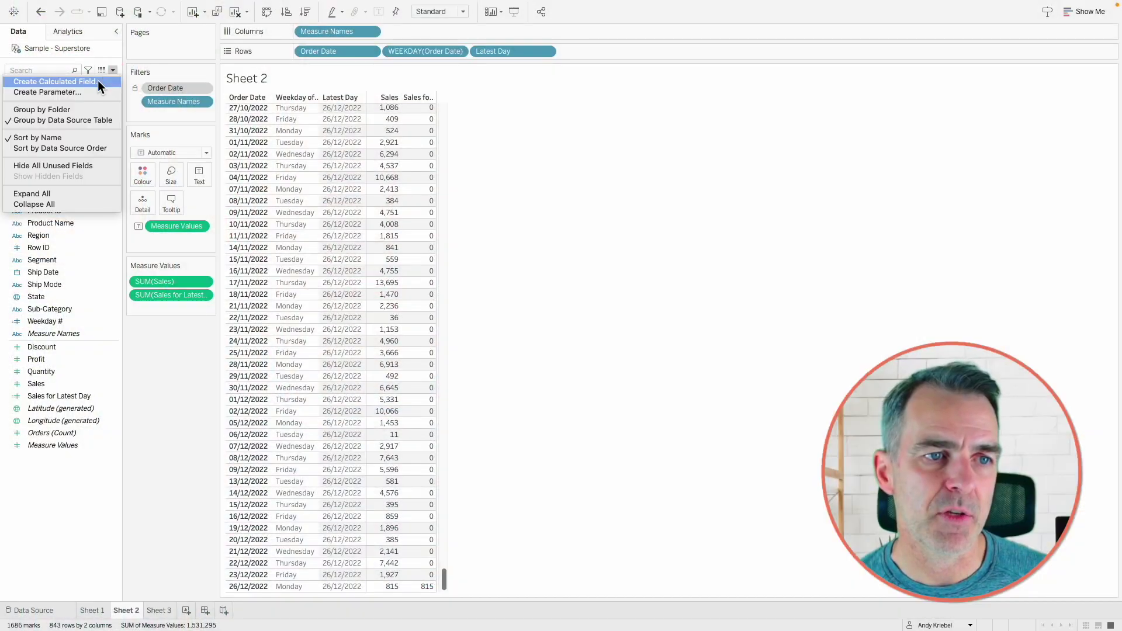
# Create 'Weekday for Latest Day' = DATEPART('weekday',[Latest Day]) and add it to Rows.
pyautogui.click(97, 80)
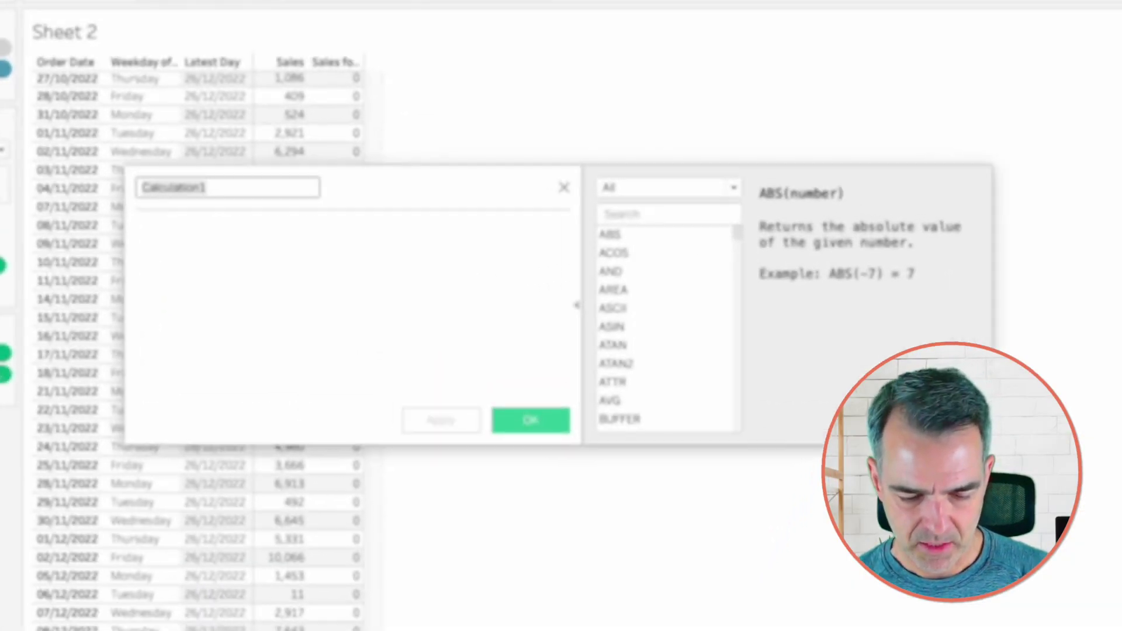
pyautogui.write('Weekday for Latest Day')
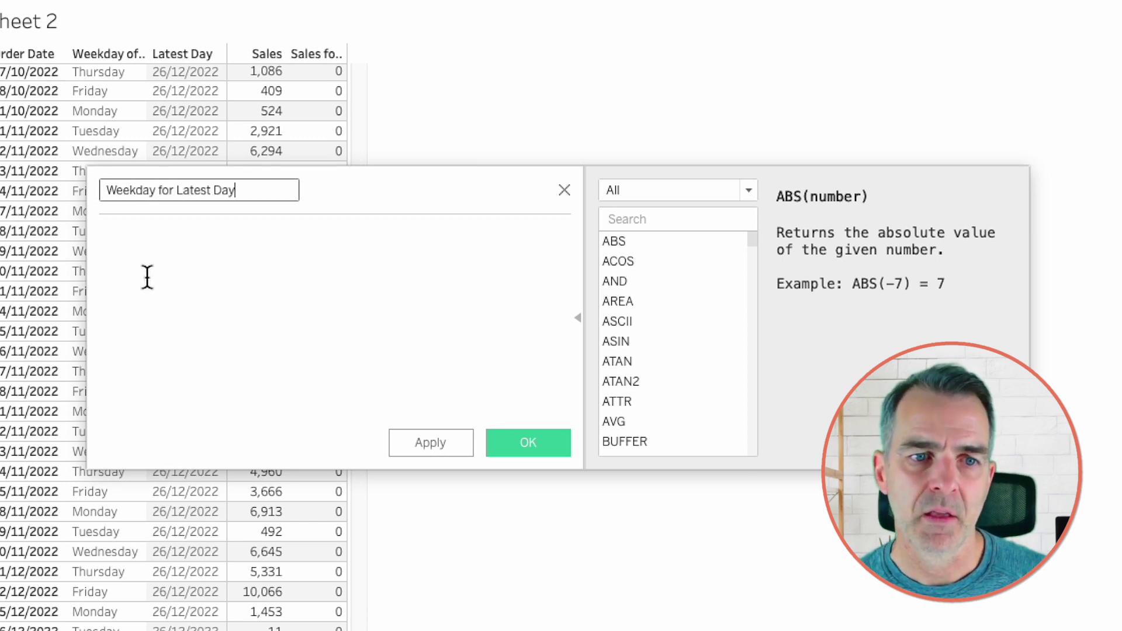
pyautogui.click(169, 283)
pyautogui.write('dt')
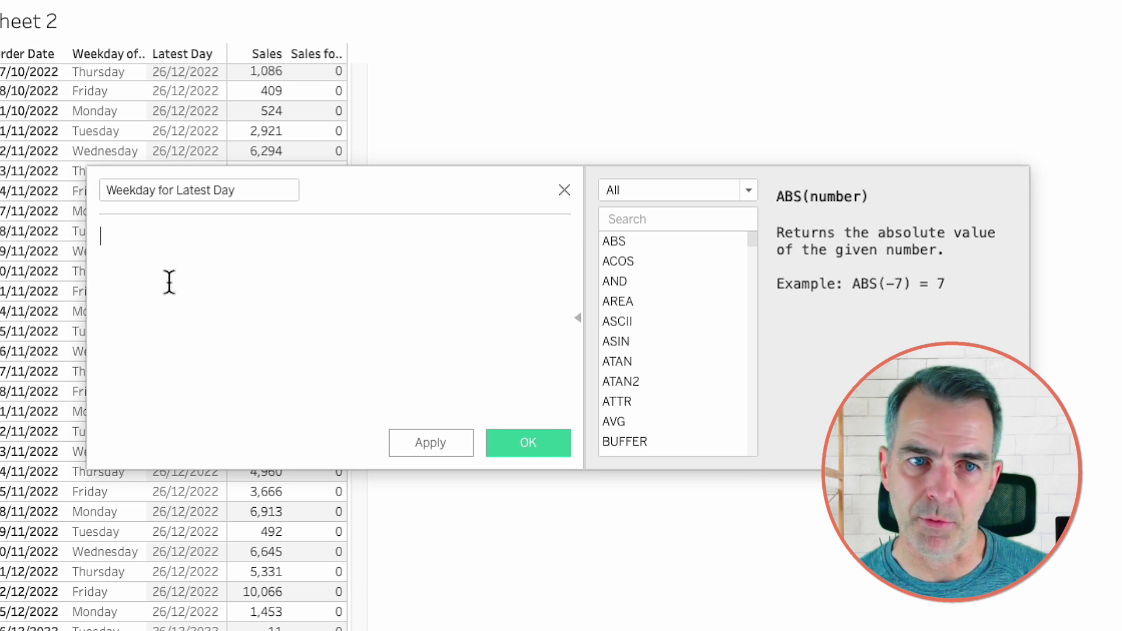
pyautogui.write('dat')
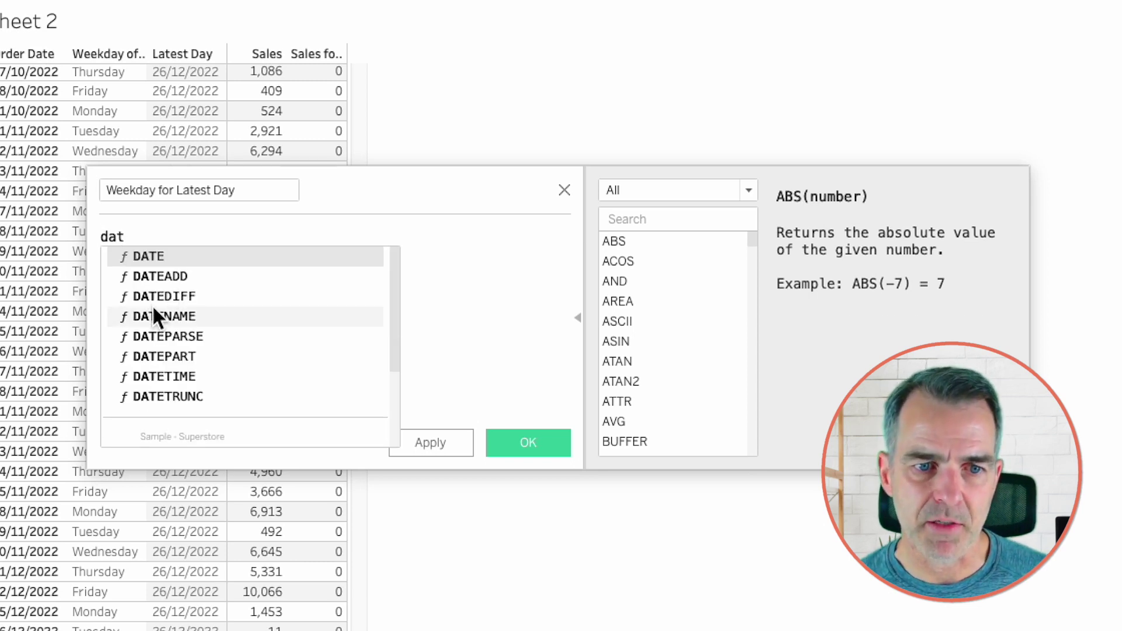
pyautogui.click(158, 354)
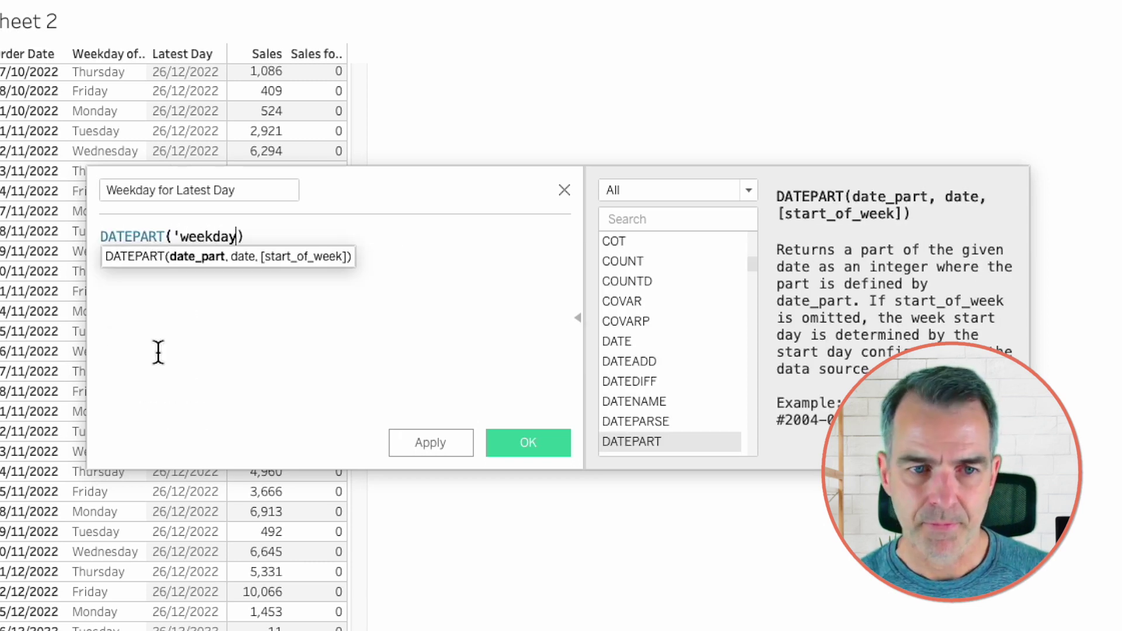
pyautogui.write("'weekday',")
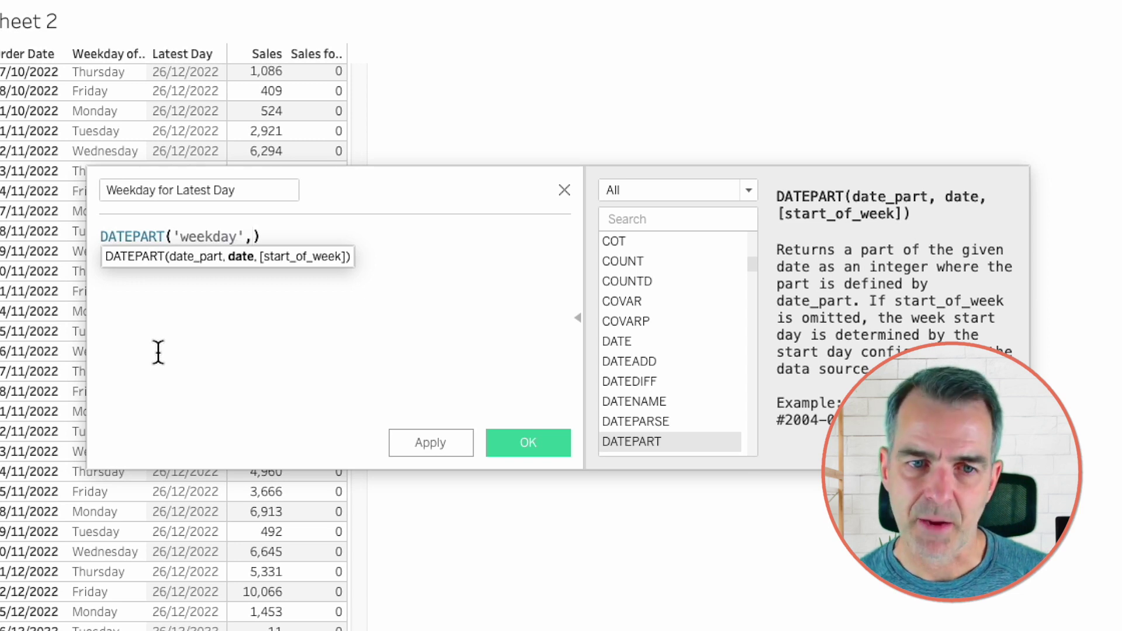
pyautogui.write('la')
pyautogui.press('Return')
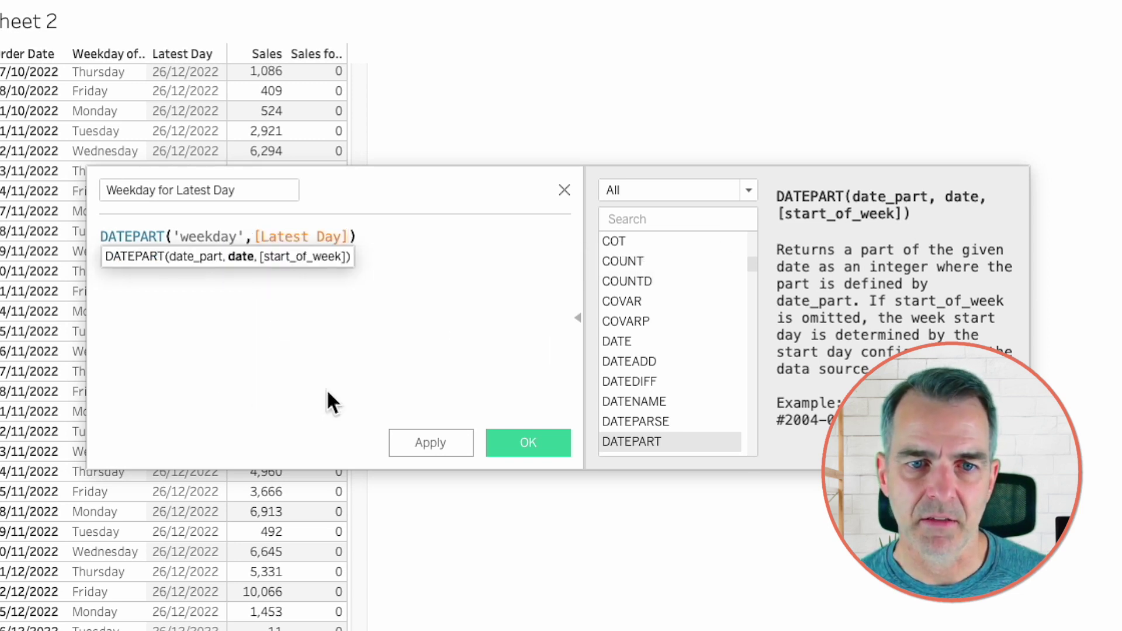
pyautogui.click(518, 442)
pyautogui.moveTo(88, 492); pyautogui.dragTo(106, 263)
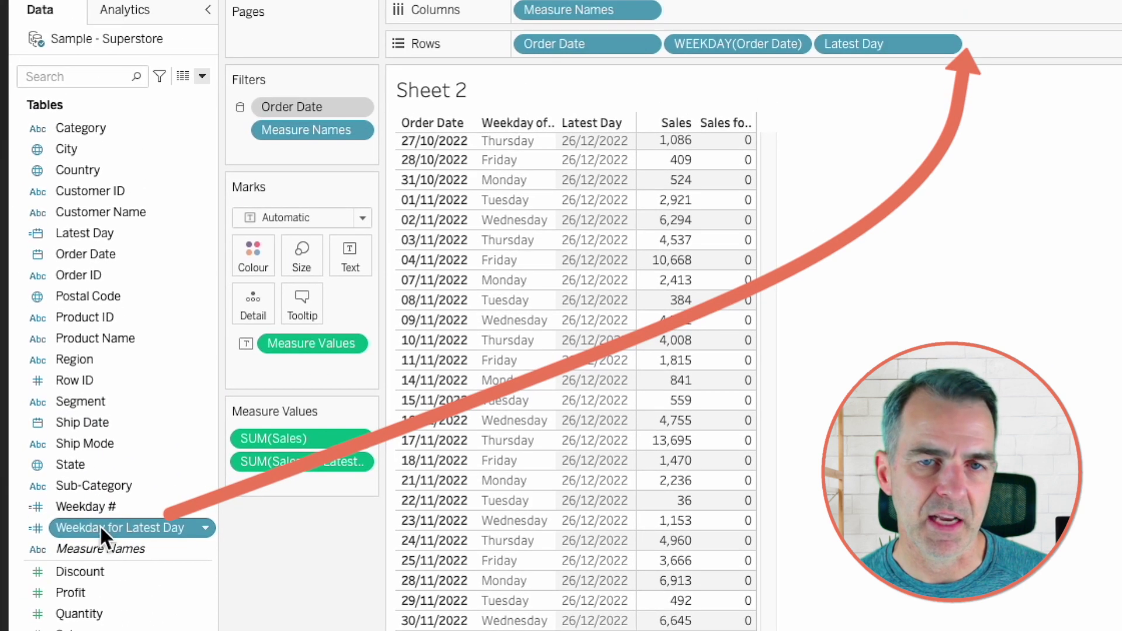
pyautogui.moveTo(99, 525); pyautogui.dragTo(1065, 50)
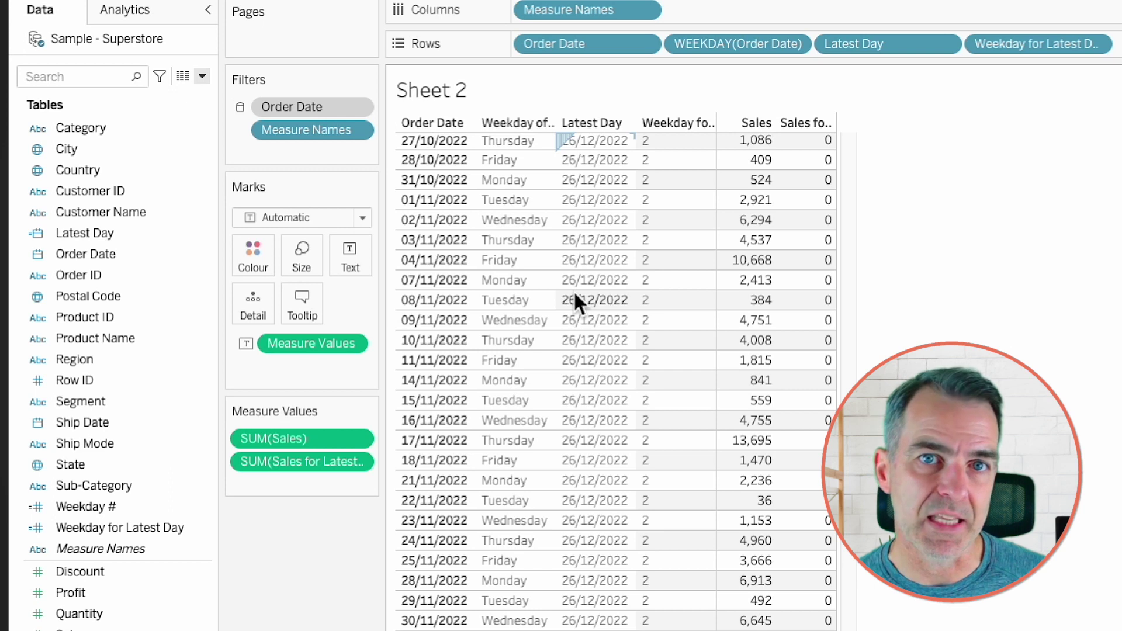
# Create 'Previous Day': IF [Weekday for Latest Day]=2 THEN [Latest Day]-3 ELSE [Latest Day]-1 END.
pyautogui.click(203, 75)
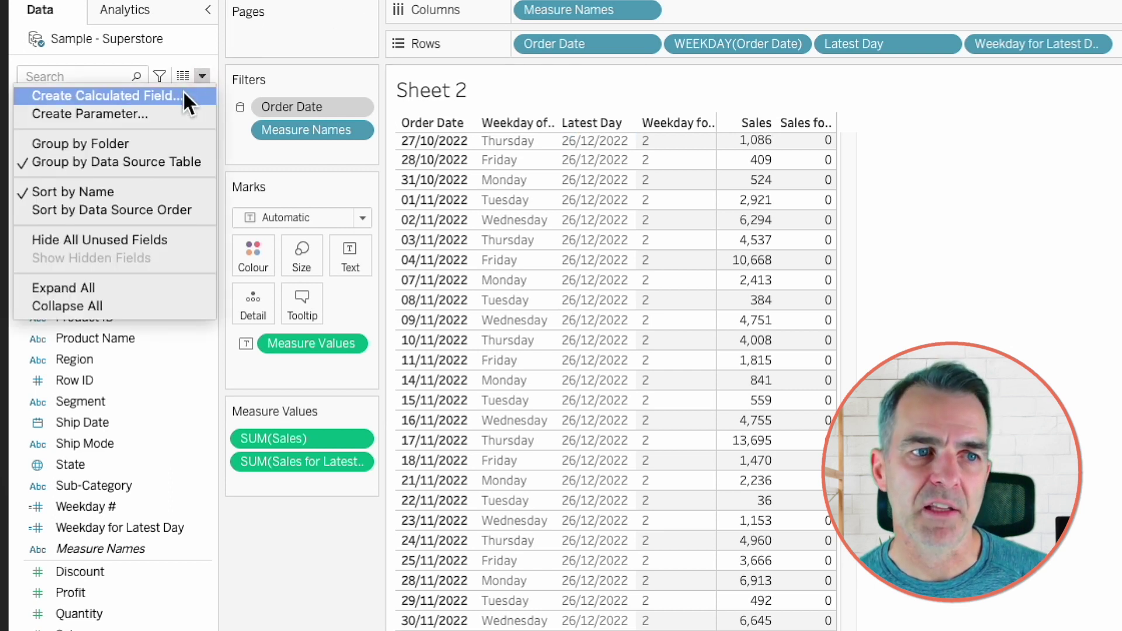
pyautogui.click(183, 91)
pyautogui.write('Previous Day')
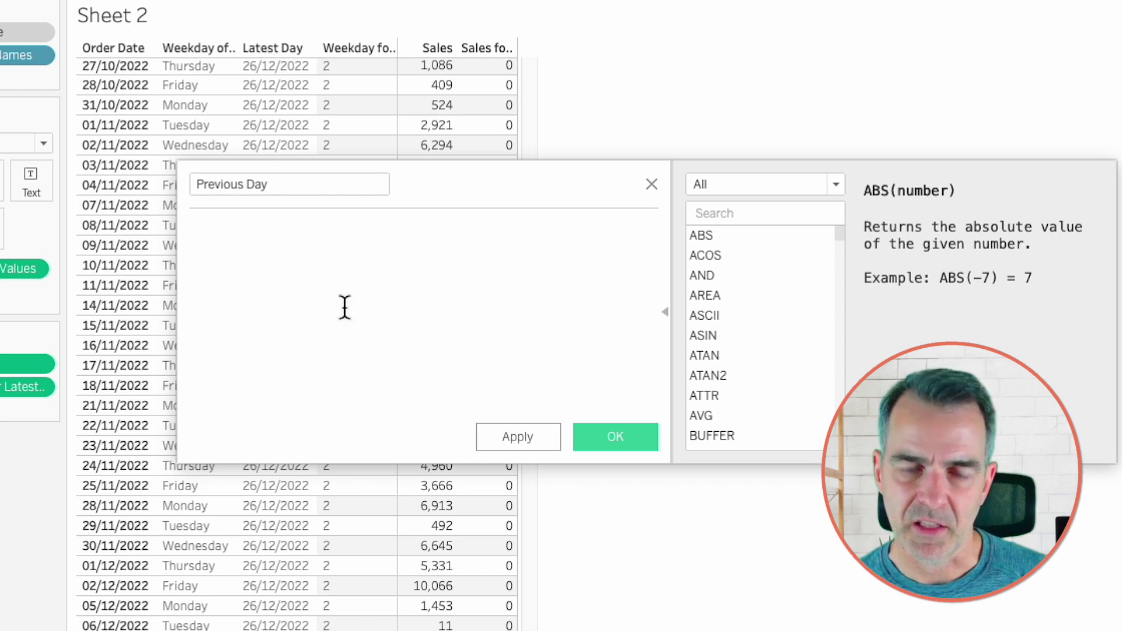
pyautogui.write('IF week')
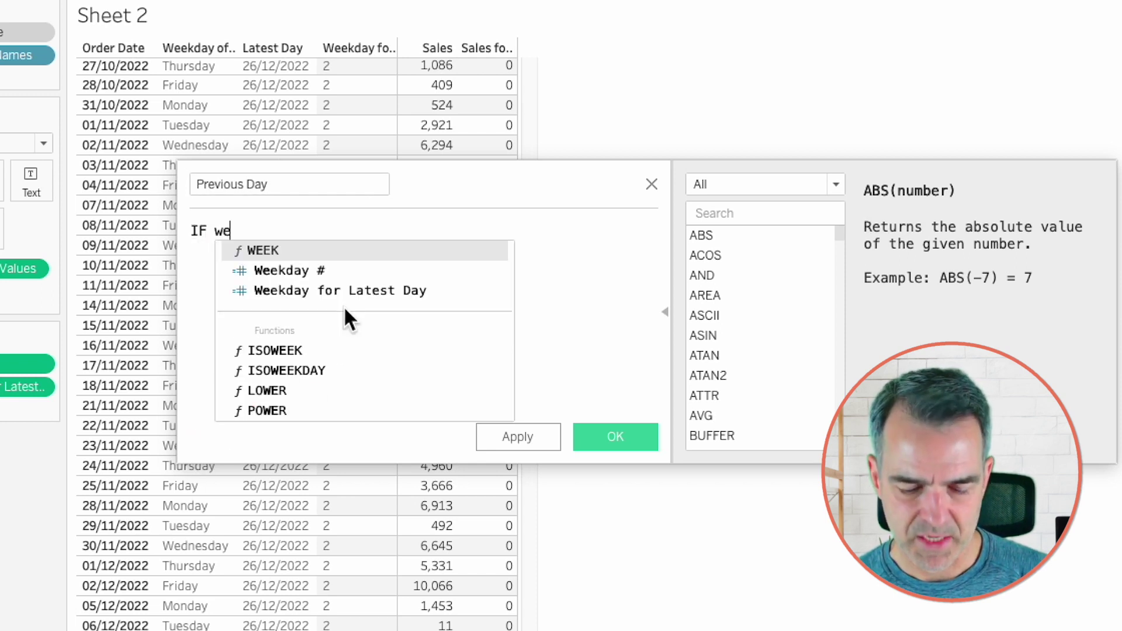
pyautogui.press('Down')
pyautogui.press('Down')
pyautogui.press('Return')
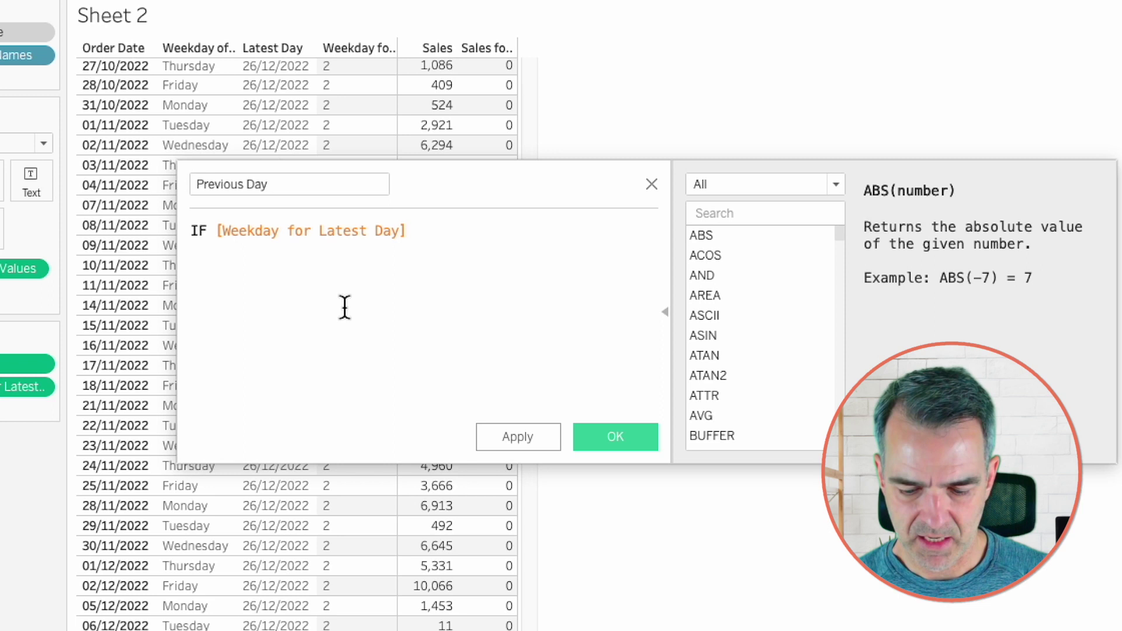
pyautogui.write('THEN ')
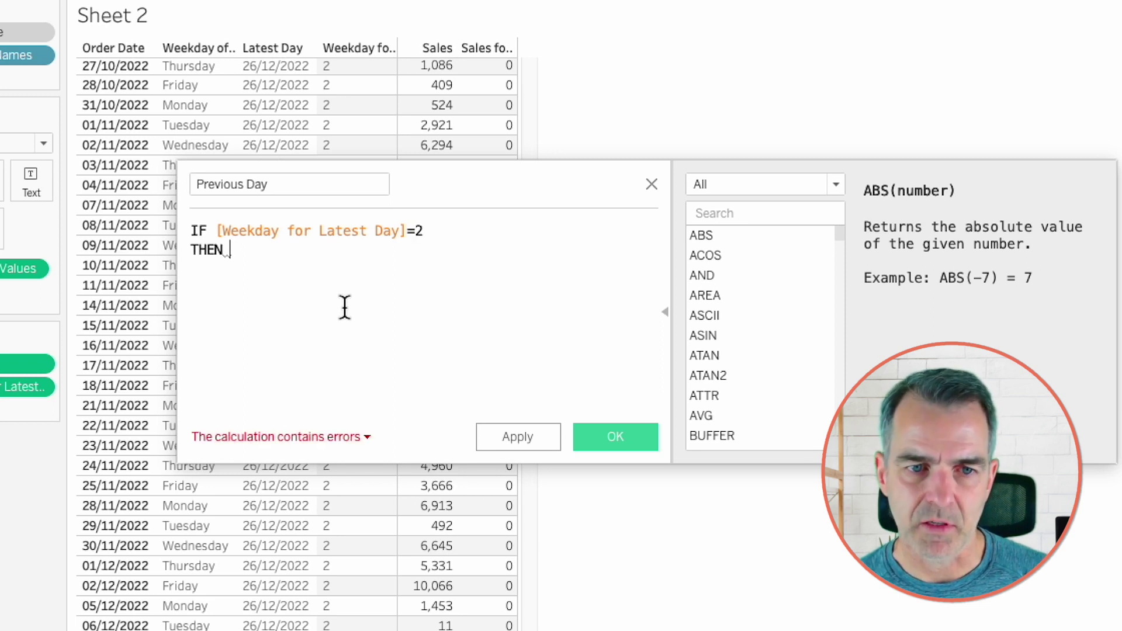
pyautogui.write('la')
pyautogui.press('Down')
pyautogui.press('Return')
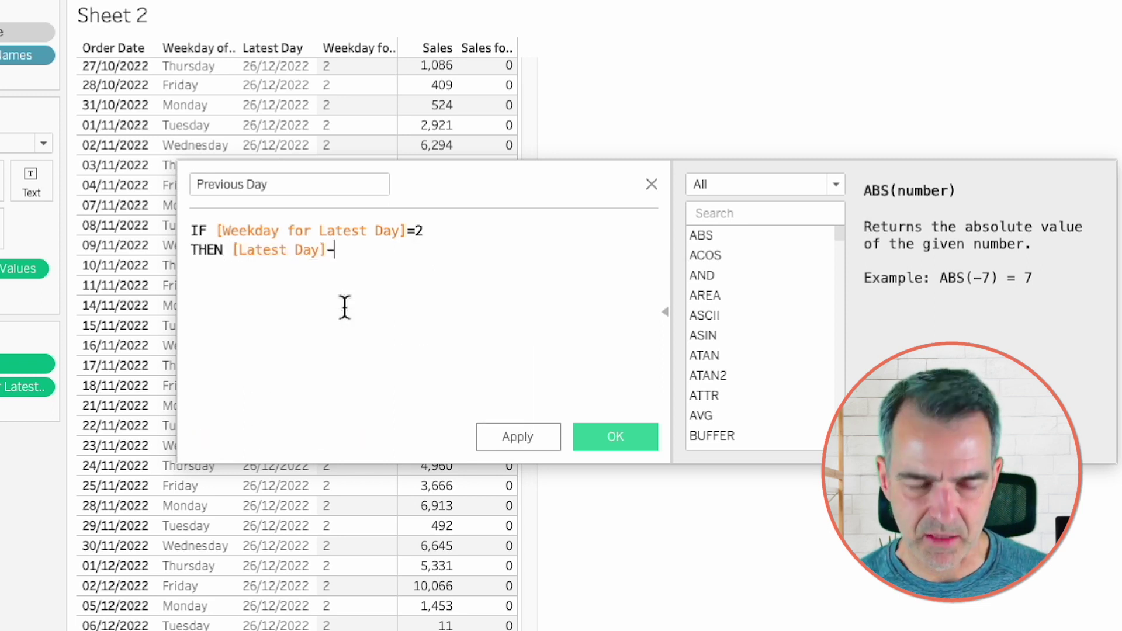
pyautogui.write('ELSE la')
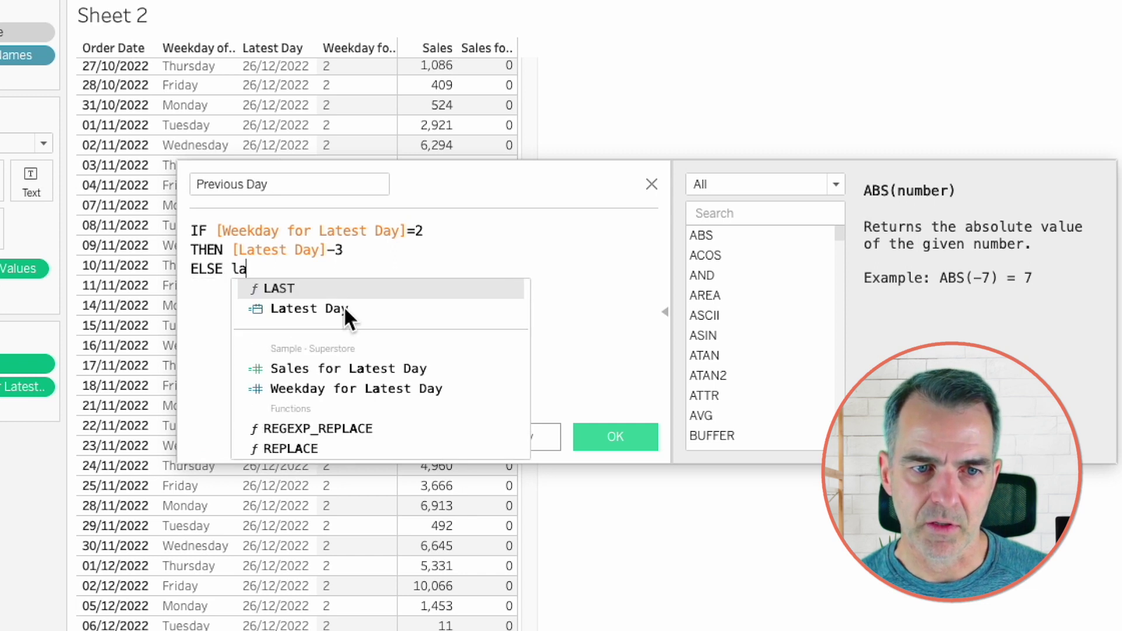
pyautogui.click(344, 308)
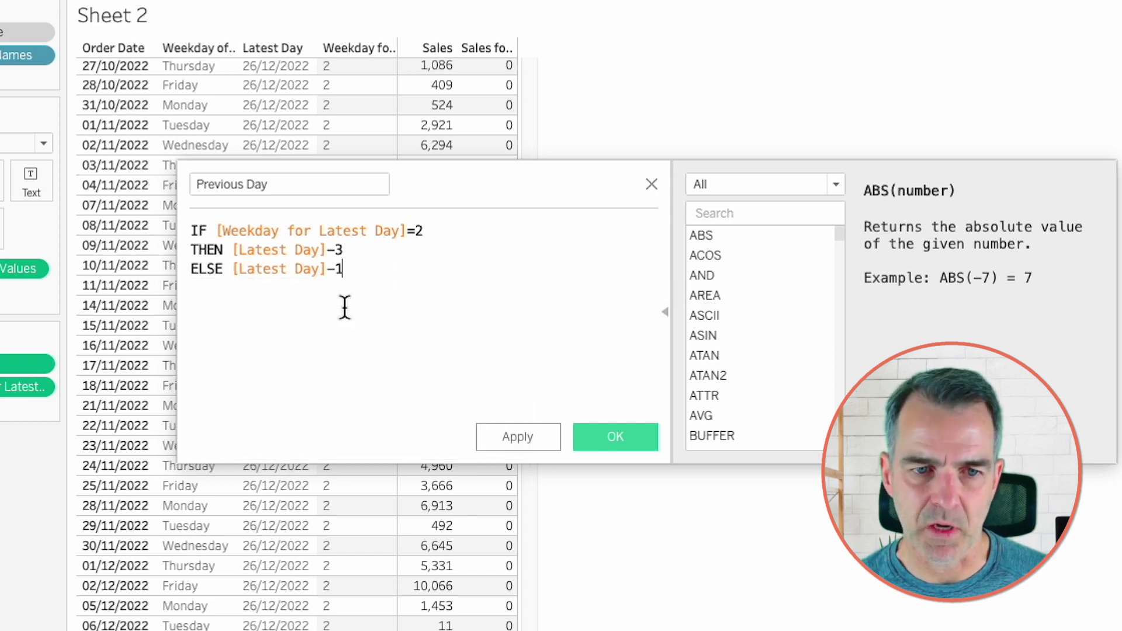
pyautogui.write('END')
pyautogui.click(615, 442)
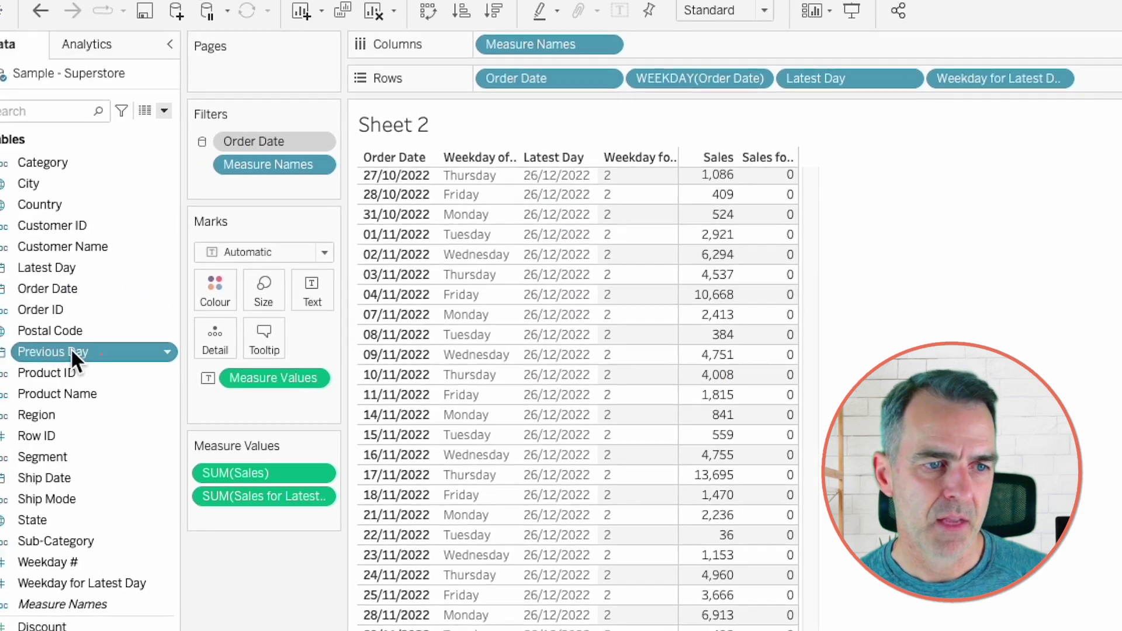
# Add Previous Day to Rows as a discrete column showing 23/12/2022.
pyautogui.moveTo(71, 349)
pyautogui.mouseDown()
pyautogui.moveTo(89, 361)
pyautogui.moveTo(1121, 87)
pyautogui.mouseUp()
pyautogui.moveTo(1043, 96); pyautogui.dragTo(1036, 88)
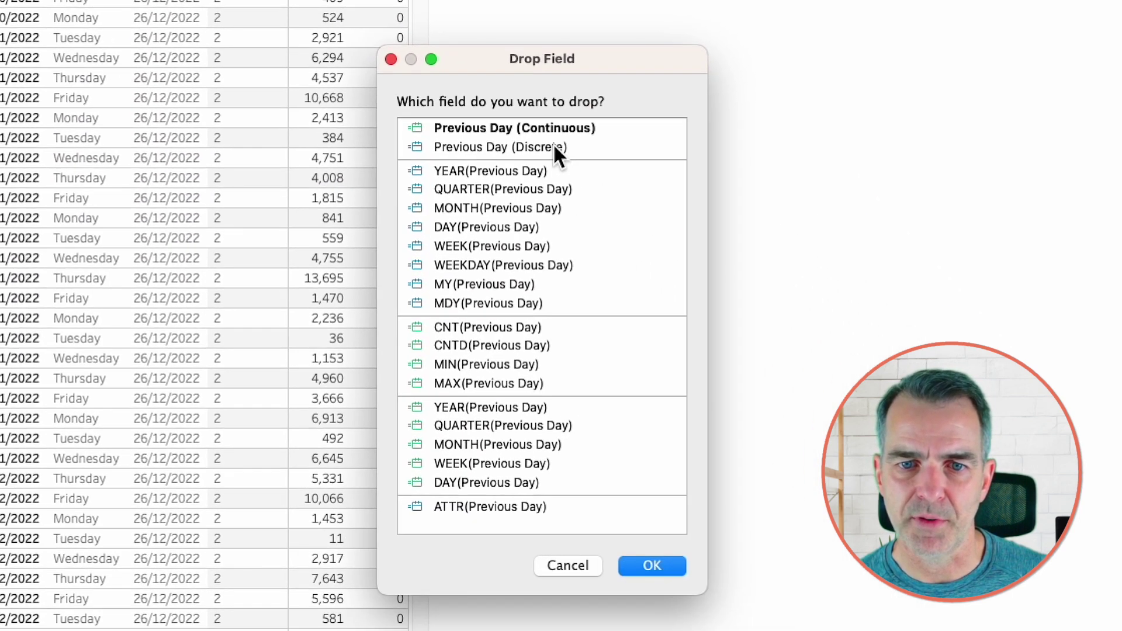
pyautogui.click(554, 147)
pyautogui.click(652, 566)
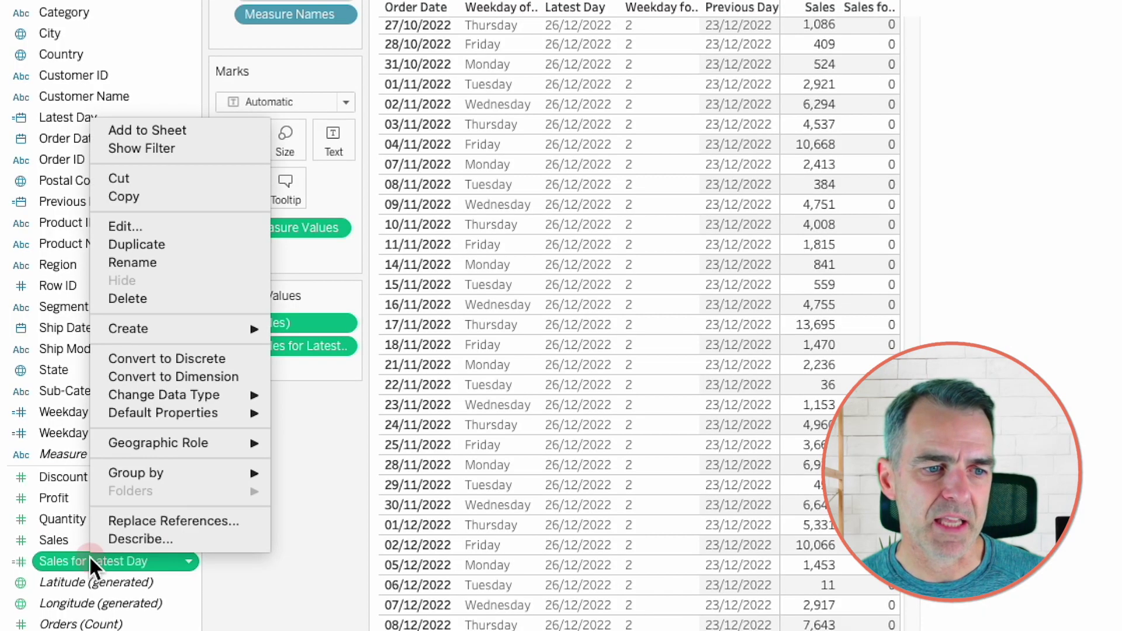
# Duplicate Sales for Latest Day into 'Sales for Previous Day' using [Previous Day], and add it to the table.
pyautogui.click(129, 244)
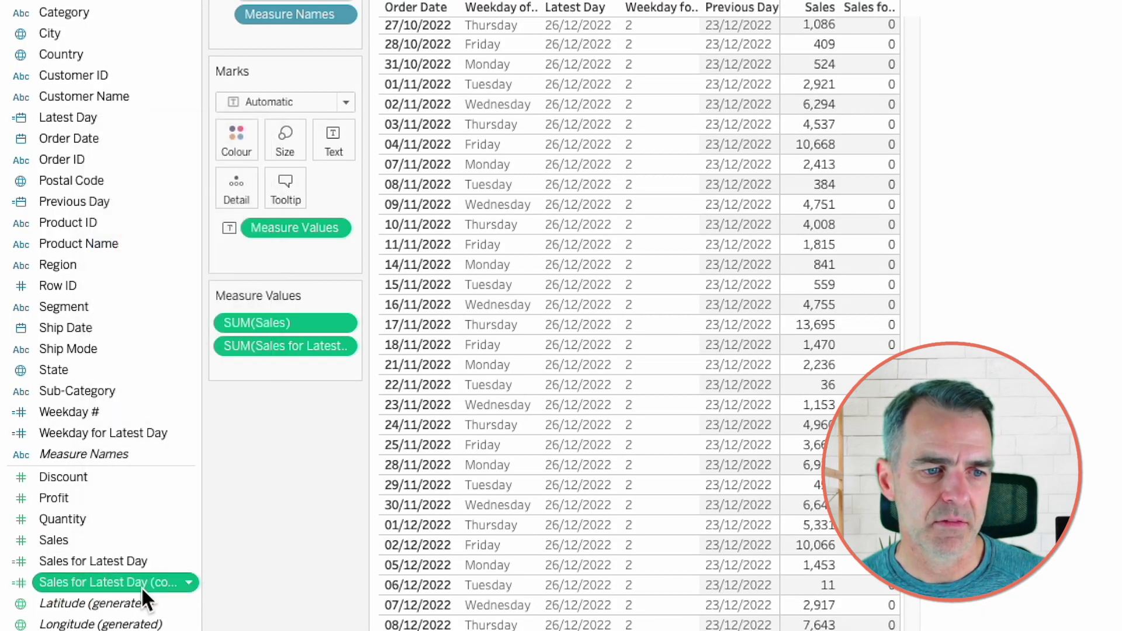
pyautogui.rightClick(142, 587)
pyautogui.click(198, 251)
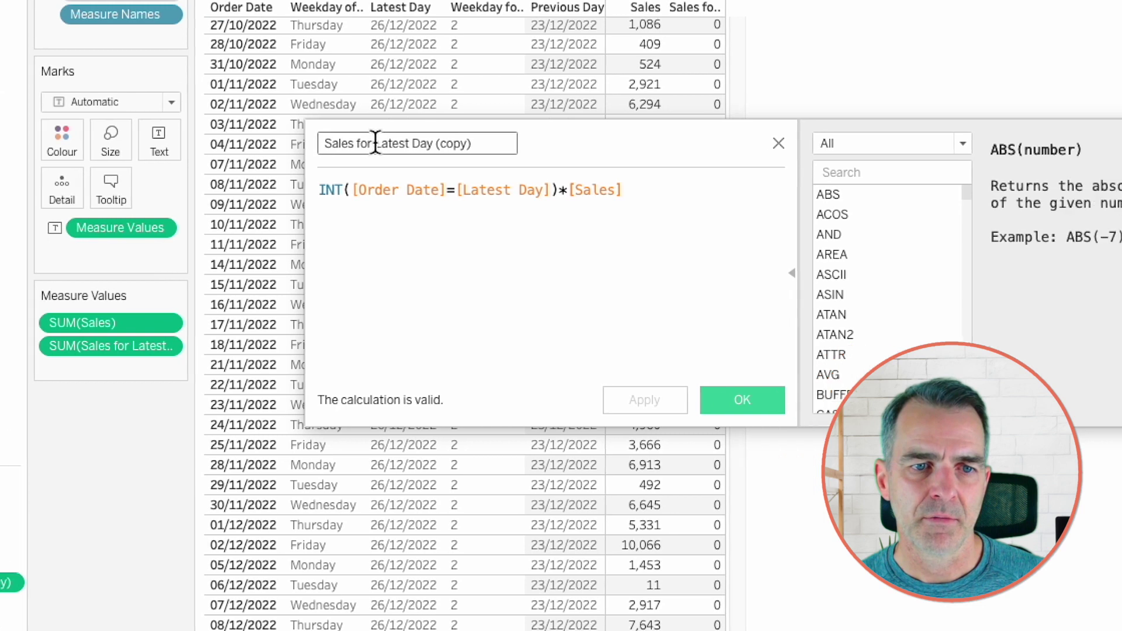
pyautogui.moveTo(376, 144); pyautogui.dragTo(517, 145)
pyautogui.write('Prev')
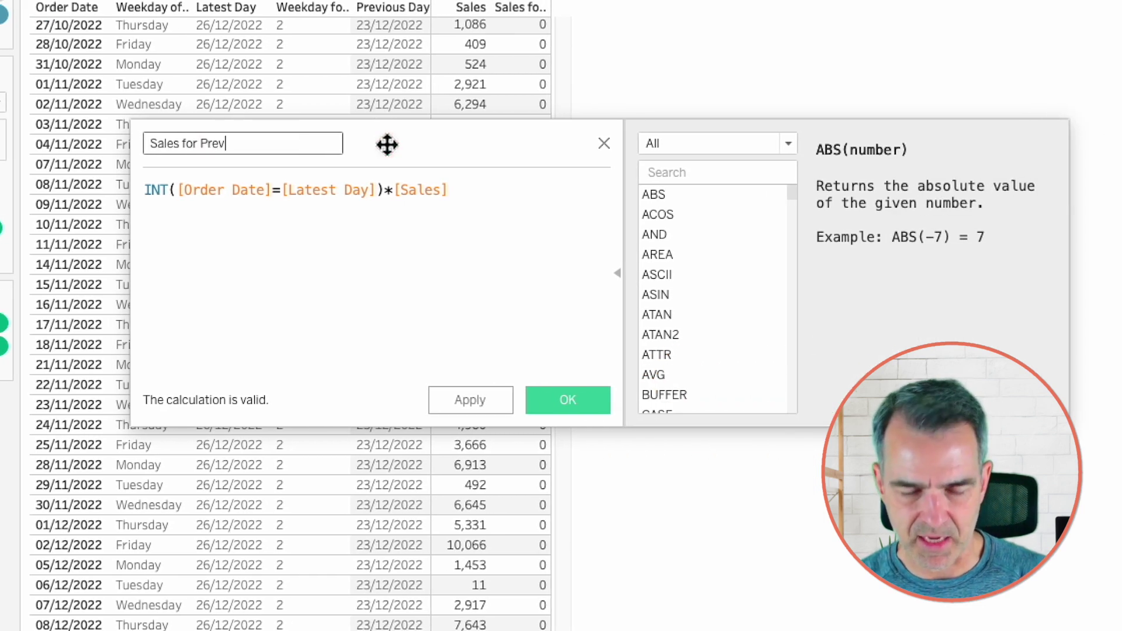
pyautogui.write('ious Day')
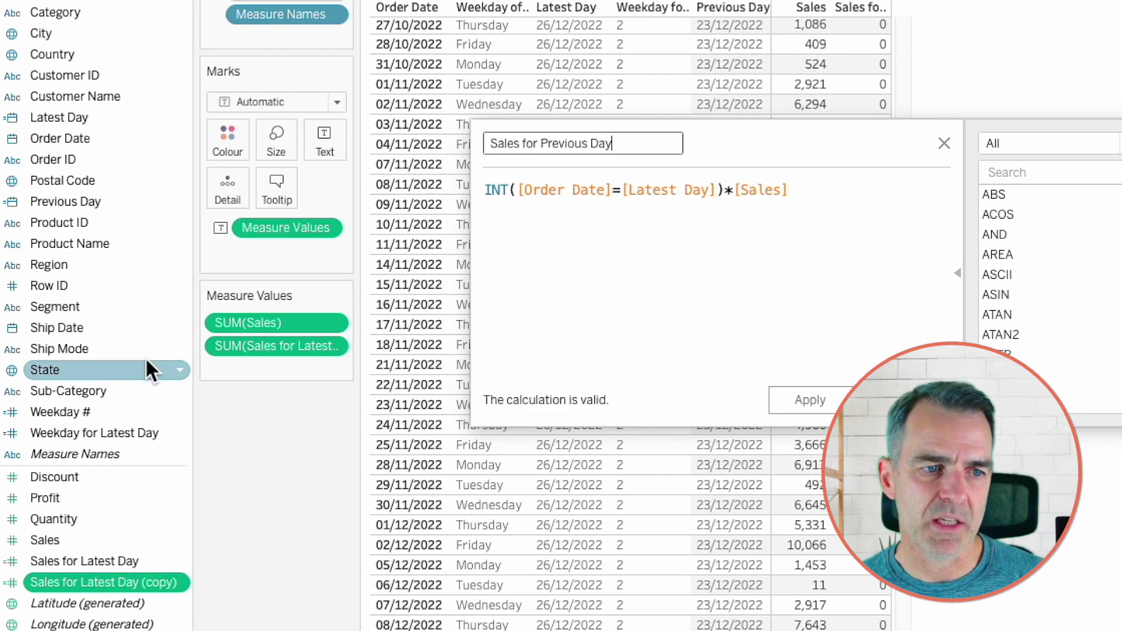
pyautogui.moveTo(26, 205); pyautogui.dragTo(652, 206)
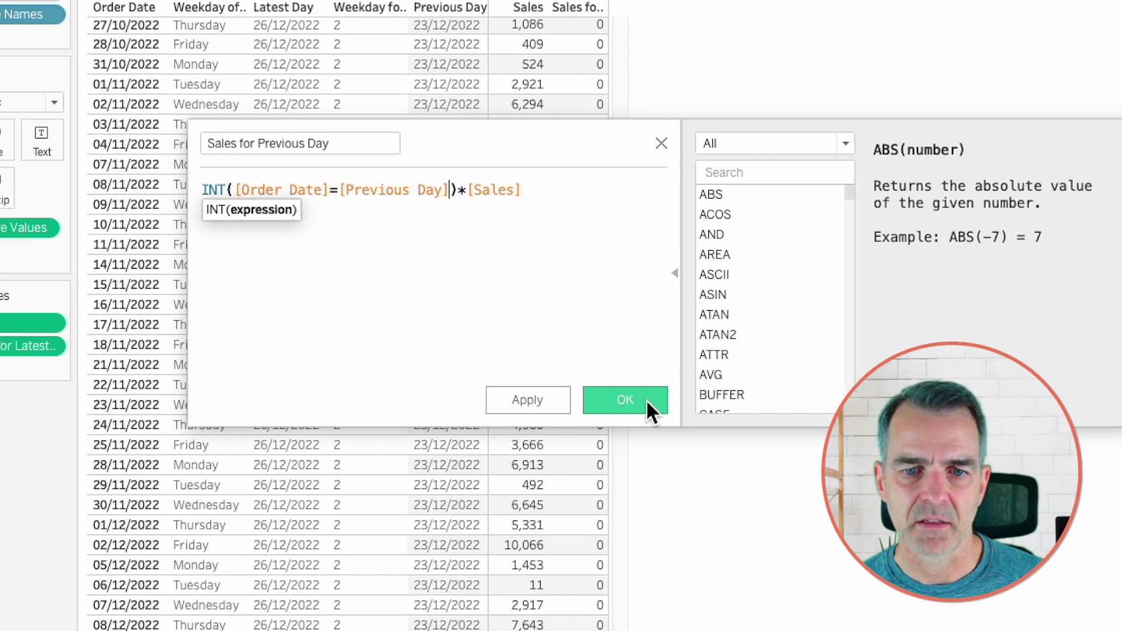
pyautogui.click(929, 401)
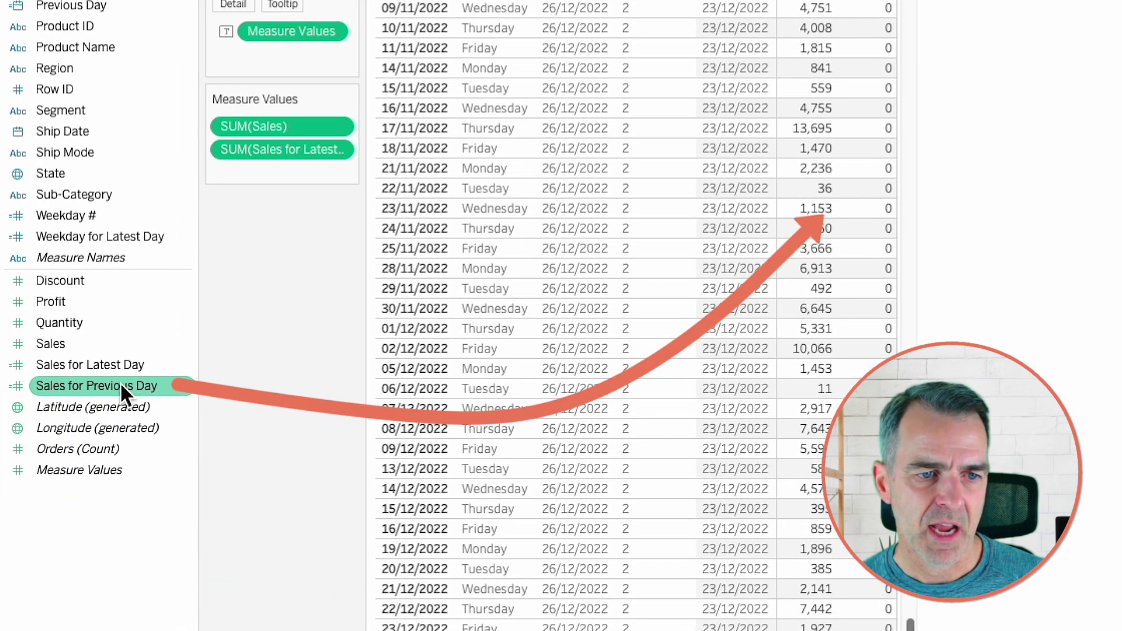
pyautogui.moveTo(120, 383); pyautogui.dragTo(824, 208)
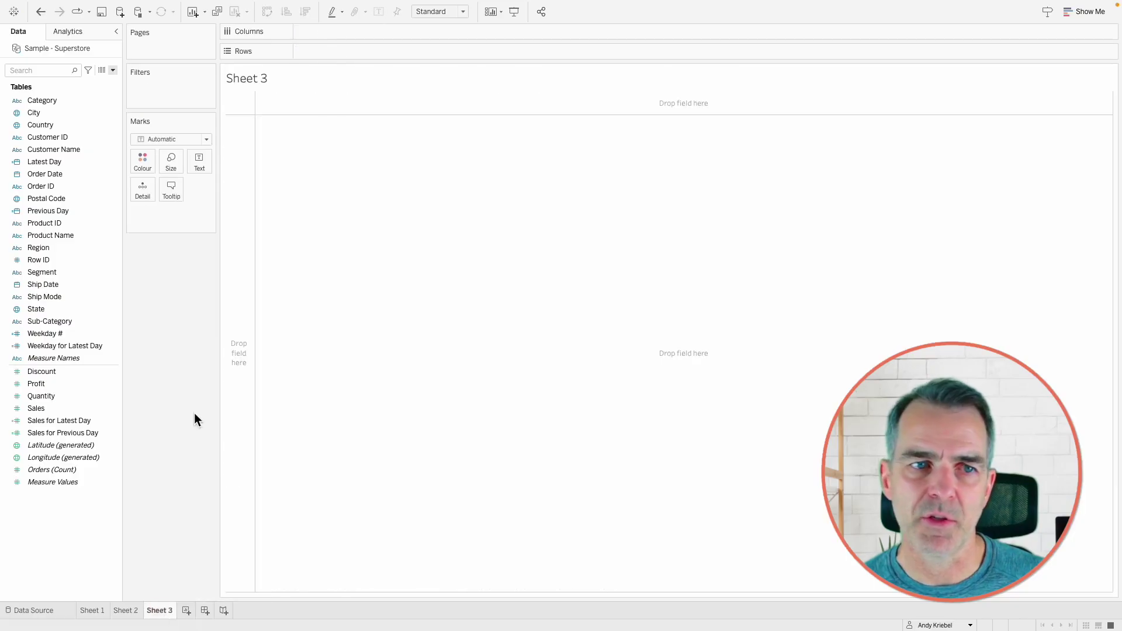
# Add Latest Day and Previous Day as discrete dates, plus SUM(Sales for Latest Day), to the card's Text.
pyautogui.moveTo(54, 161)
pyautogui.mouseDown()
pyautogui.moveTo(88, 175)
pyautogui.moveTo(209, 160)
pyautogui.mouseUp()
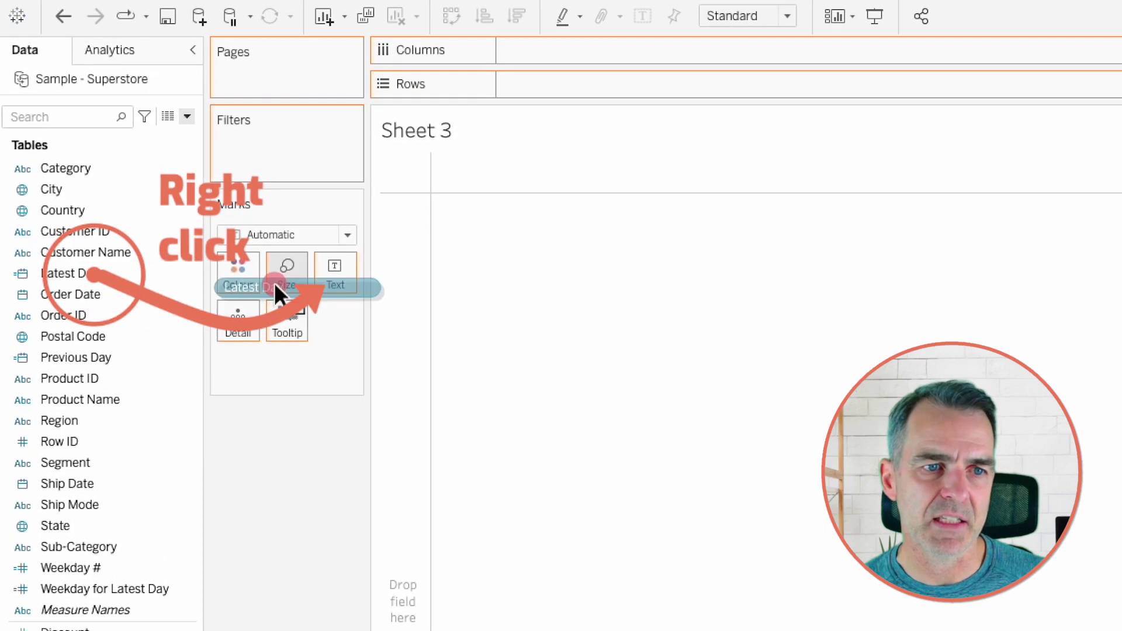
pyautogui.moveTo(351, 271); pyautogui.dragTo(349, 269)
pyautogui.click(529, 151)
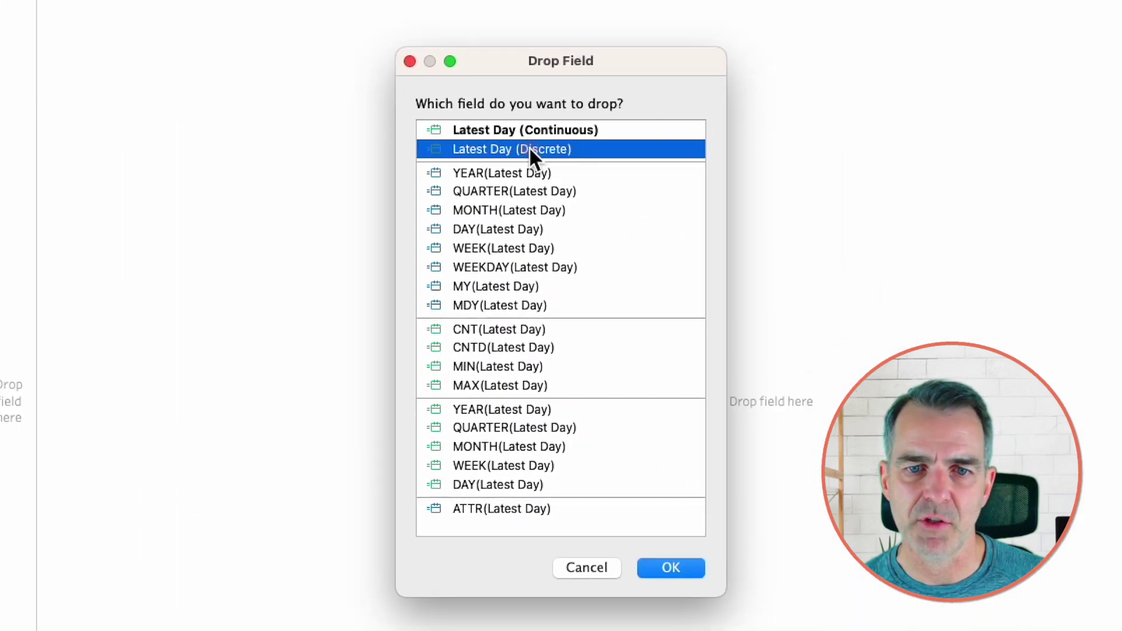
pyautogui.click(672, 570)
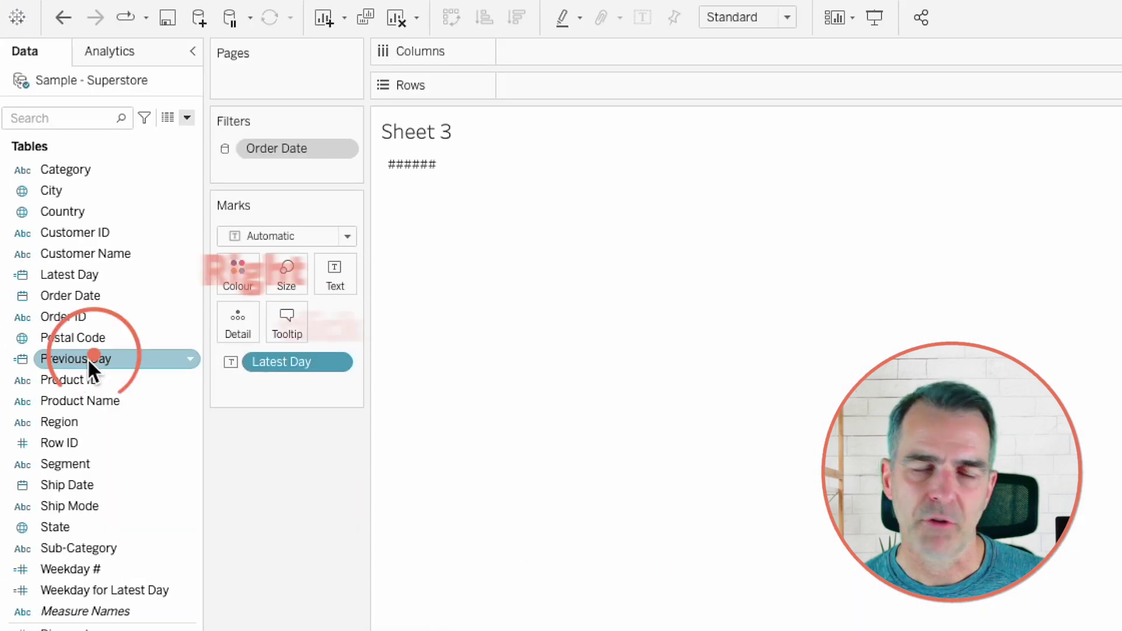
pyautogui.moveTo(86, 358); pyautogui.dragTo(342, 269)
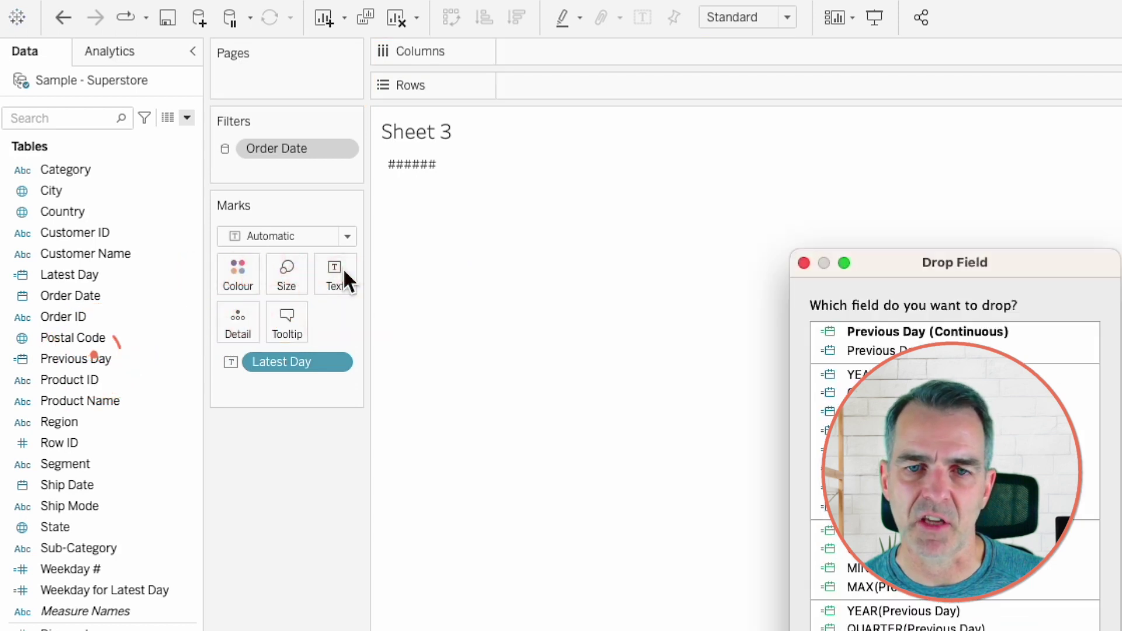
pyautogui.click(894, 349)
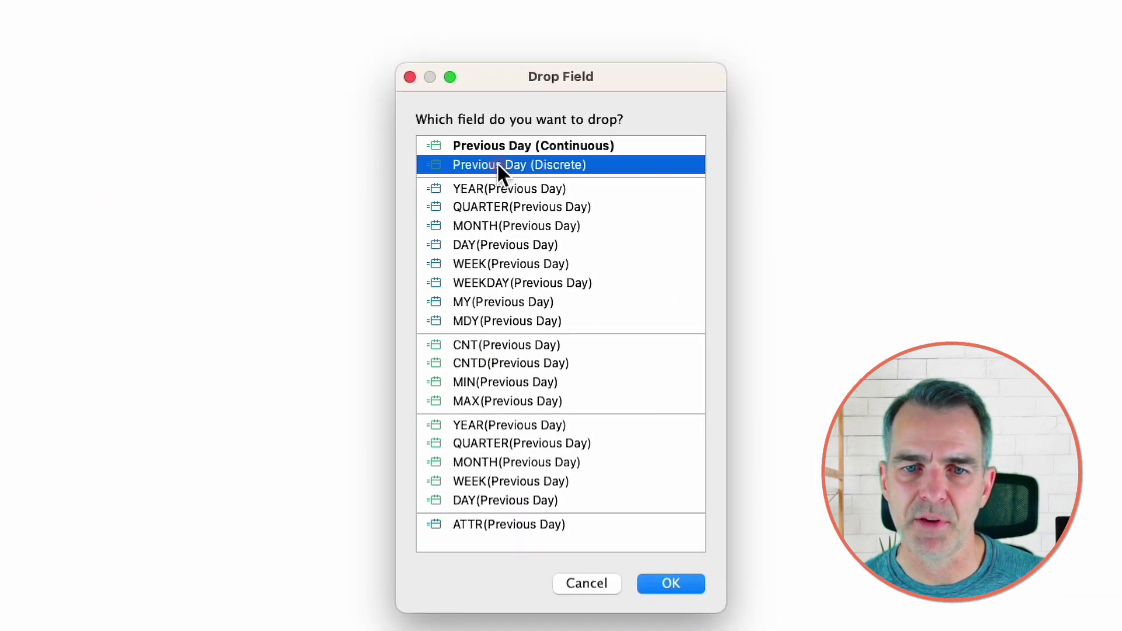
pyautogui.click(671, 584)
pyautogui.moveTo(108, 582); pyautogui.dragTo(339, 141)
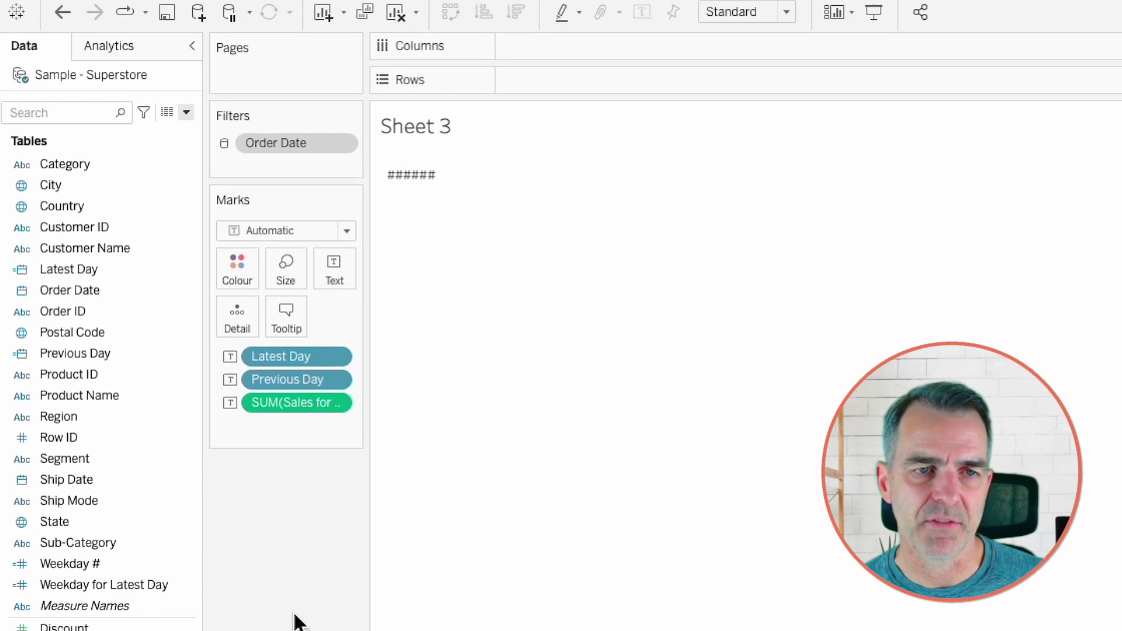
# Create a DoD Change calculated field: SUM([Sales for Latest Day])-SUM([Sales for Previous Day]).
pyautogui.click(186, 112)
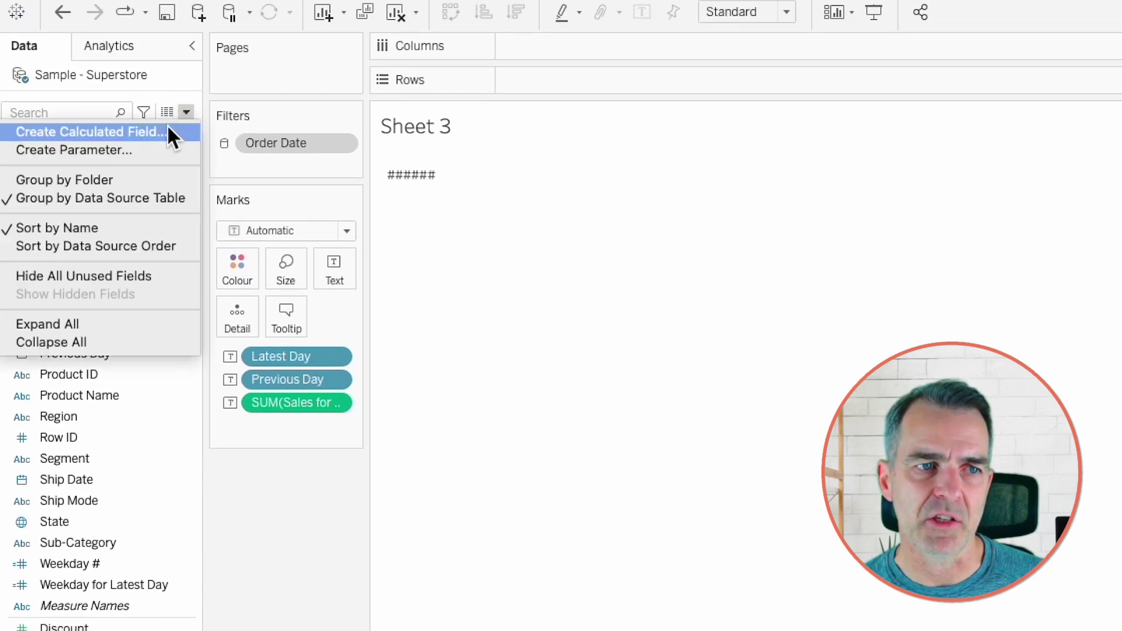
pyautogui.click(167, 124)
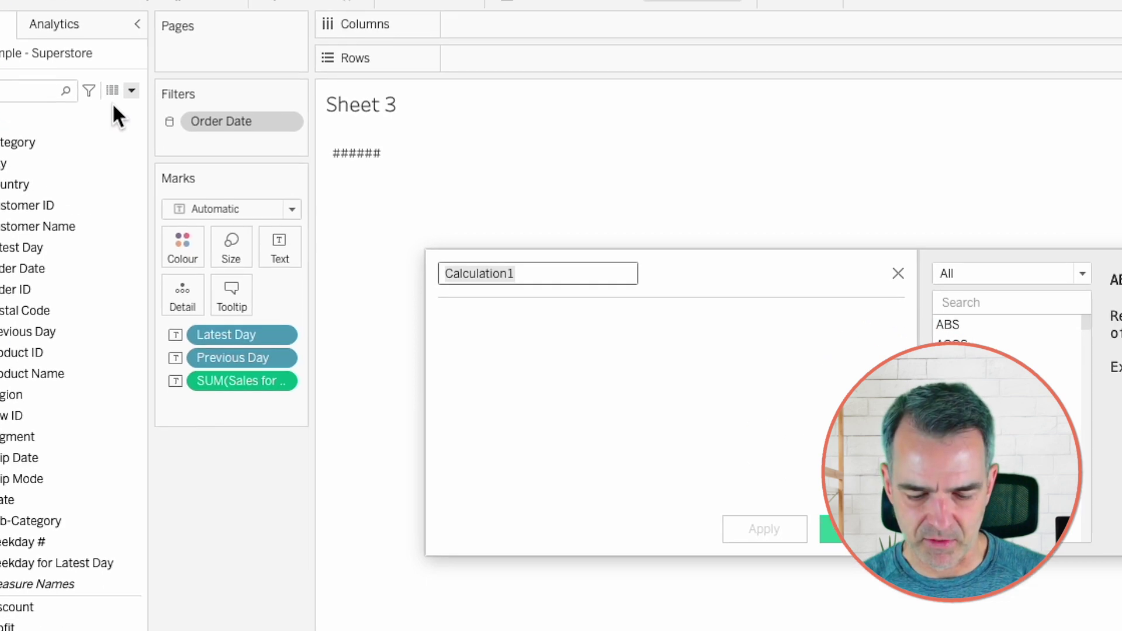
pyautogui.write('DoD Change')
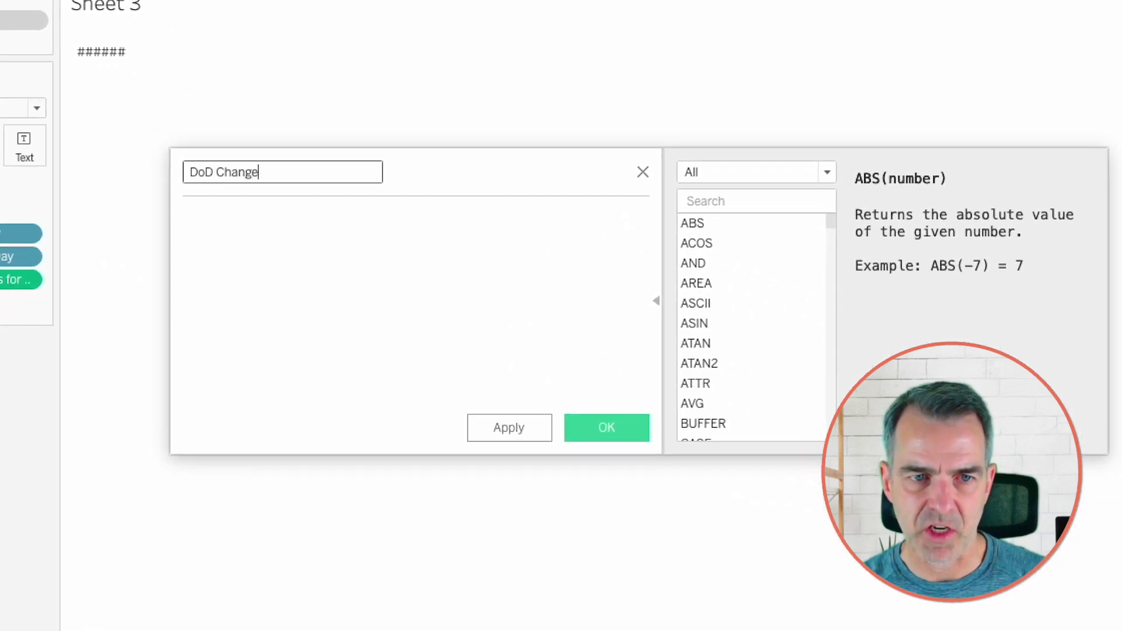
pyautogui.write('sum(s')
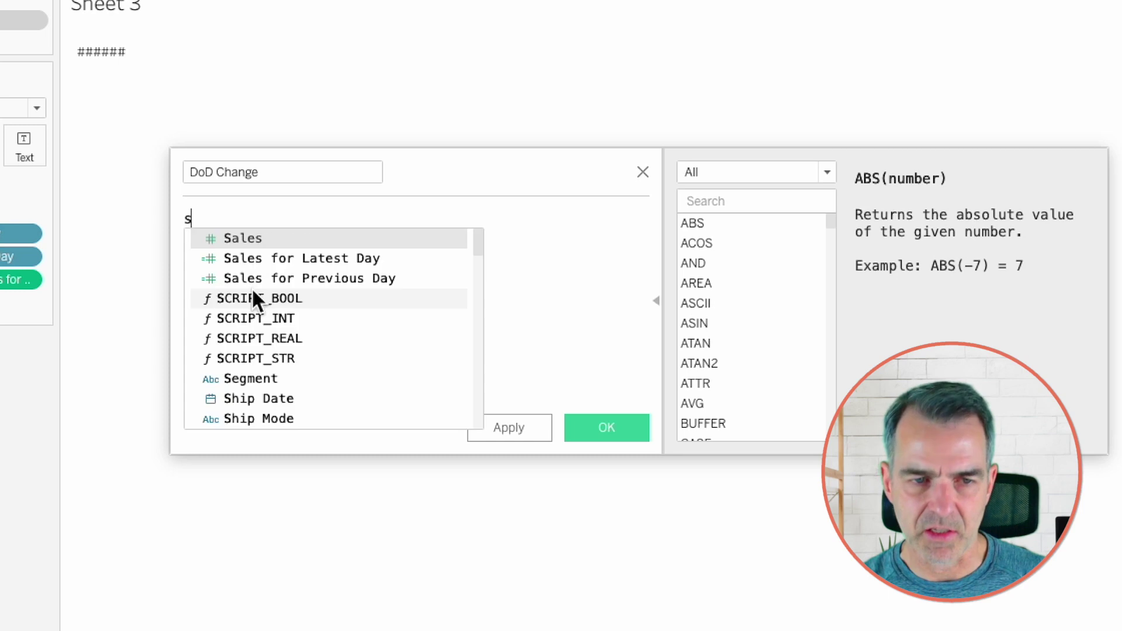
pyautogui.press('Down')
pyautogui.press('Return')
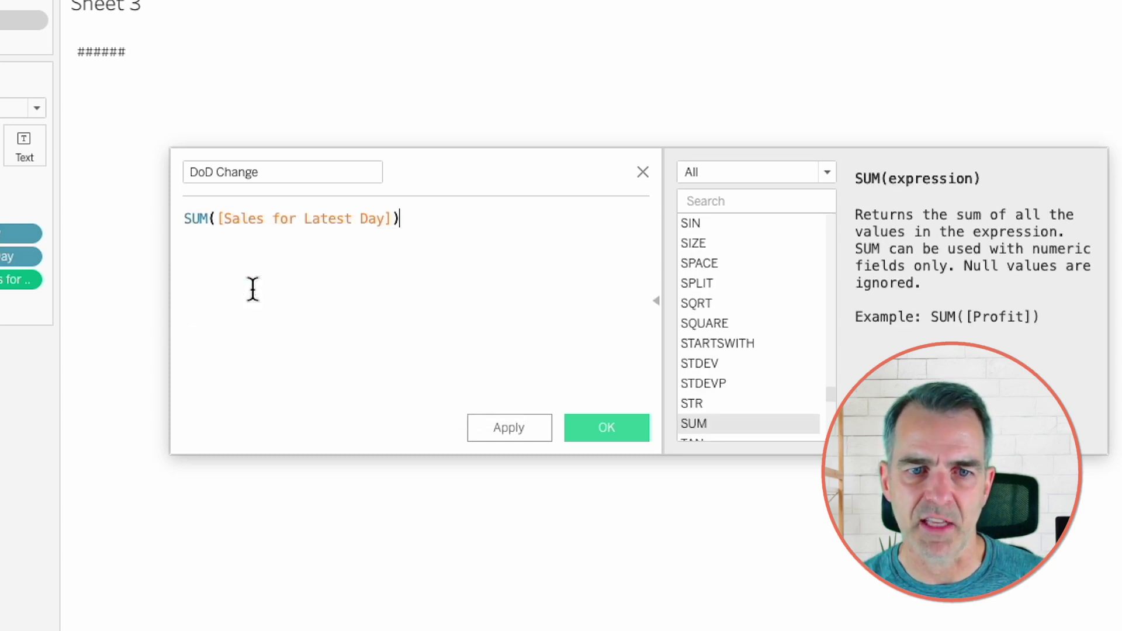
pyautogui.write('-sum(sal')
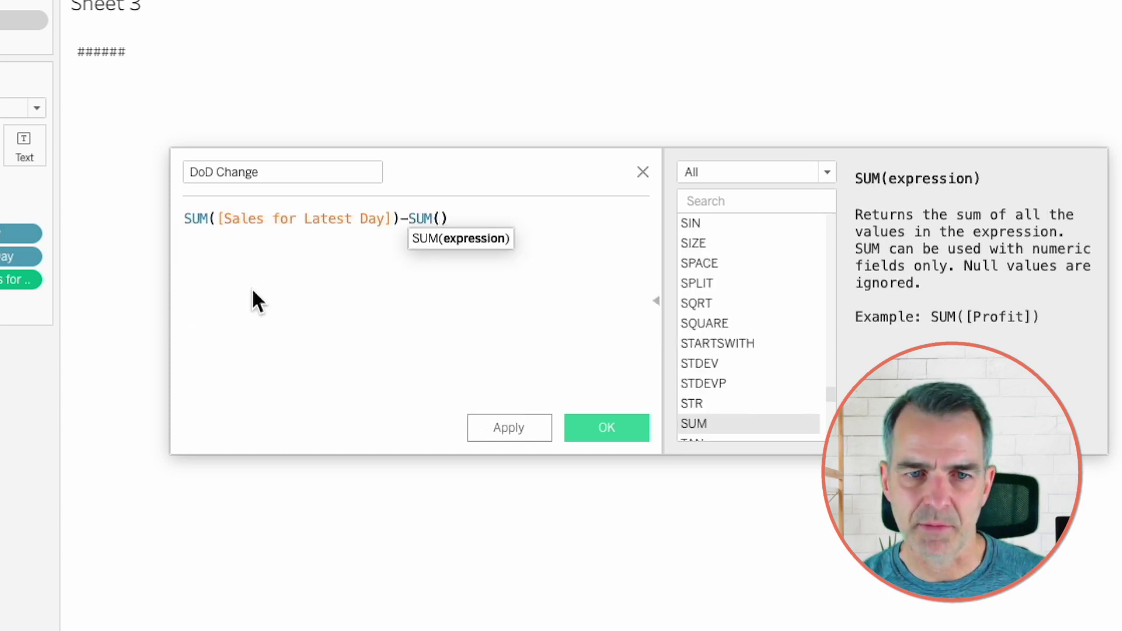
pyautogui.press('Down')
pyautogui.press('Down')
pyautogui.press('Return')
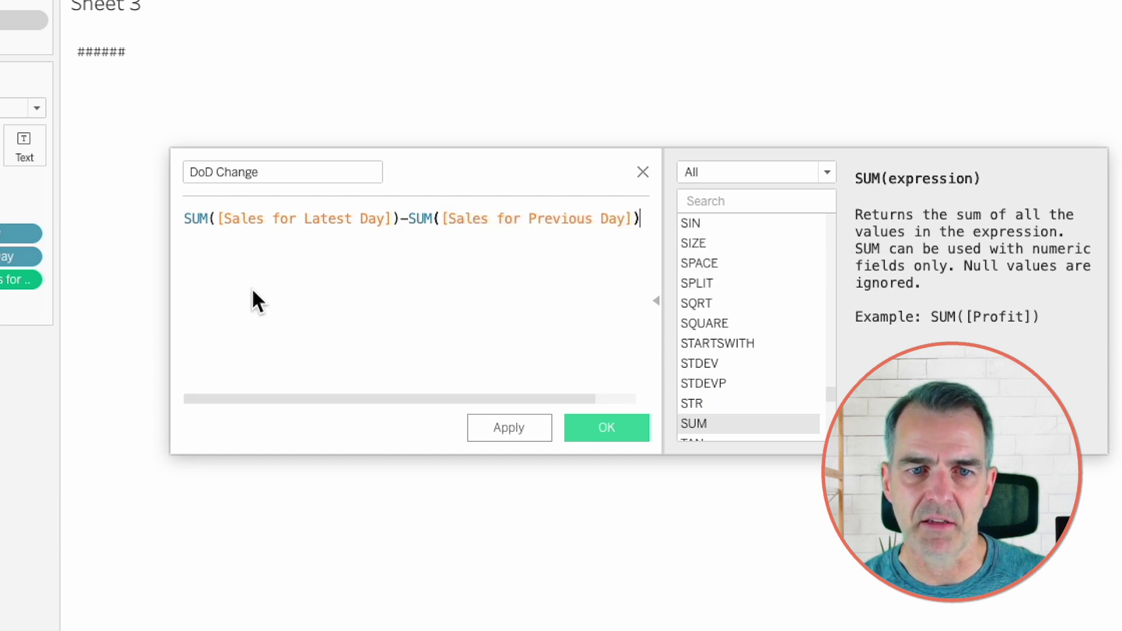
pyautogui.click(591, 431)
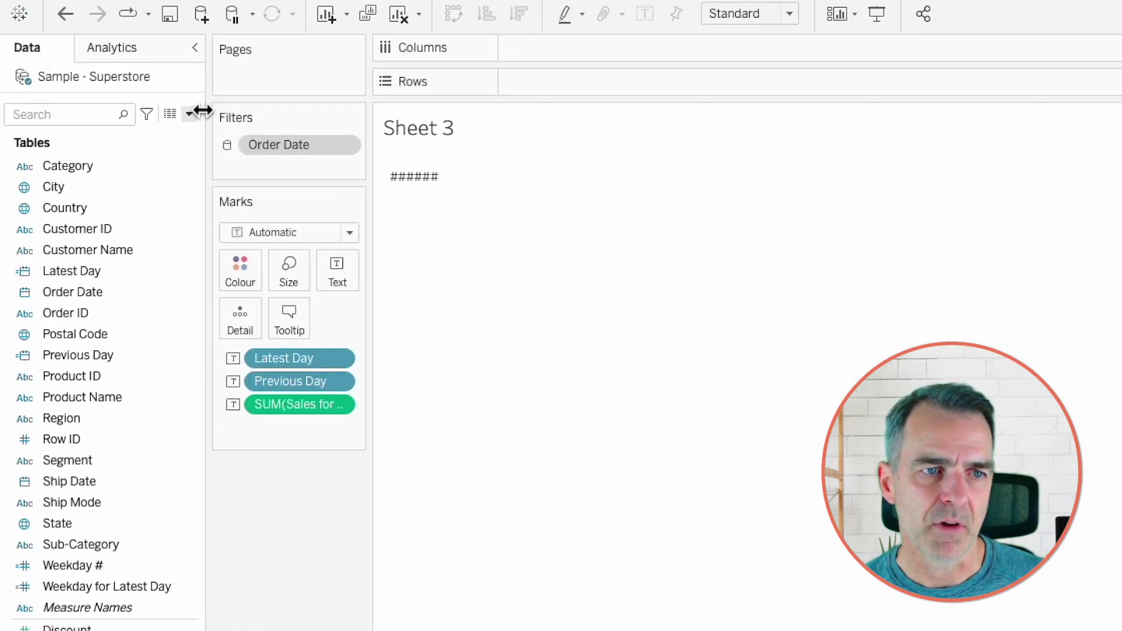
# Create a DoD Change % calculated field: [DoD Change]/SUM([Sales for Previous Day]).
pyautogui.click(188, 112)
pyautogui.click(161, 130)
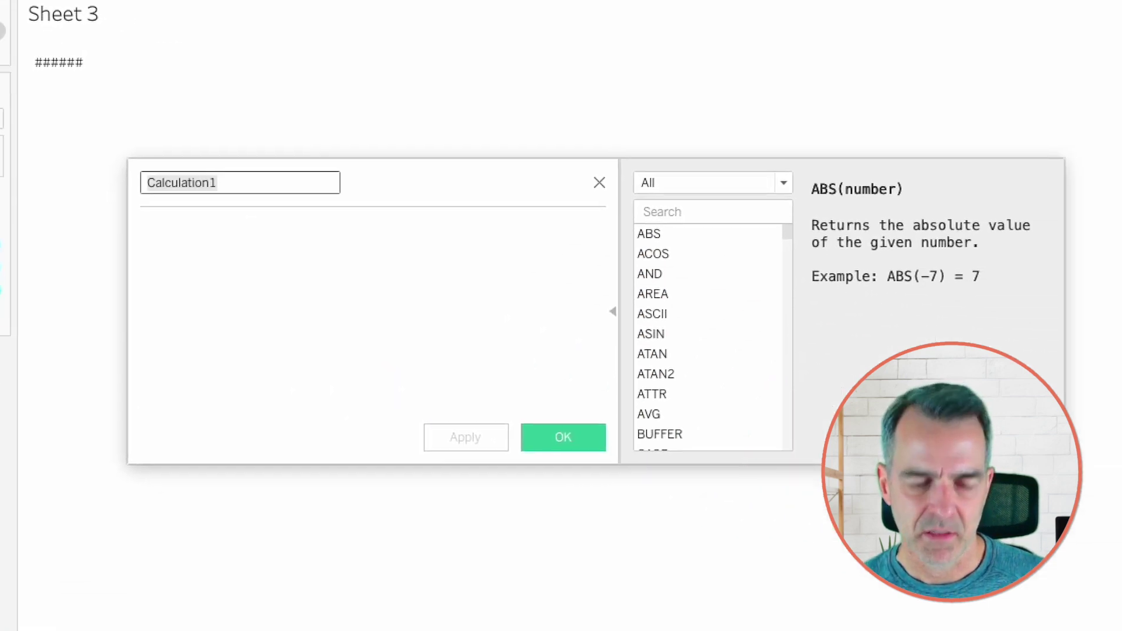
pyautogui.write('DoD Change %')
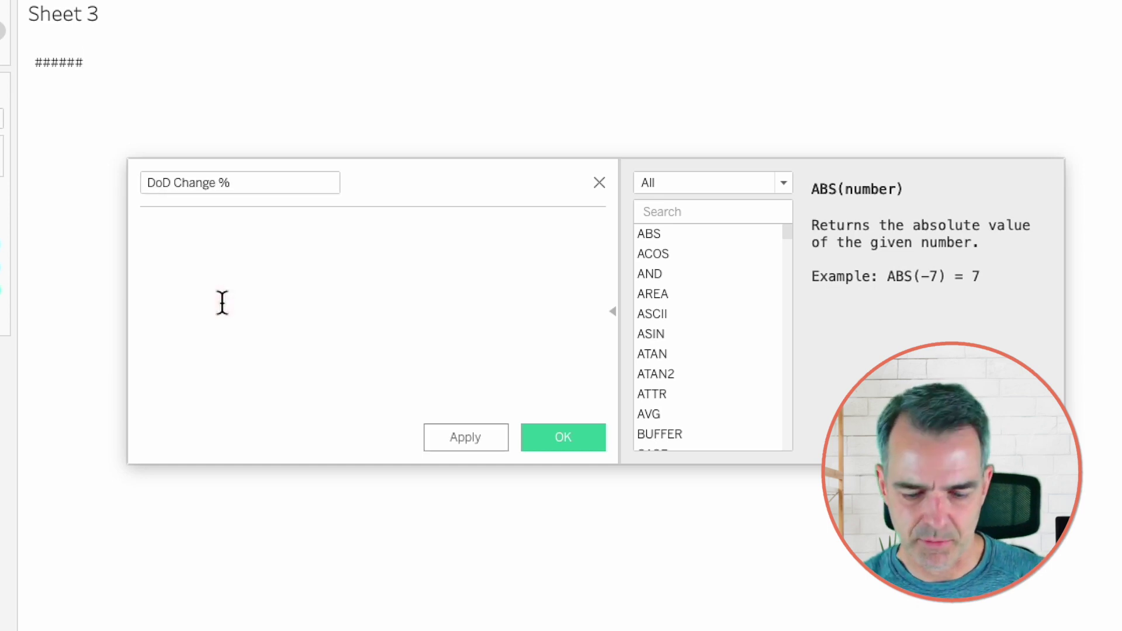
pyautogui.moveTo(104, 539); pyautogui.dragTo(537, 383)
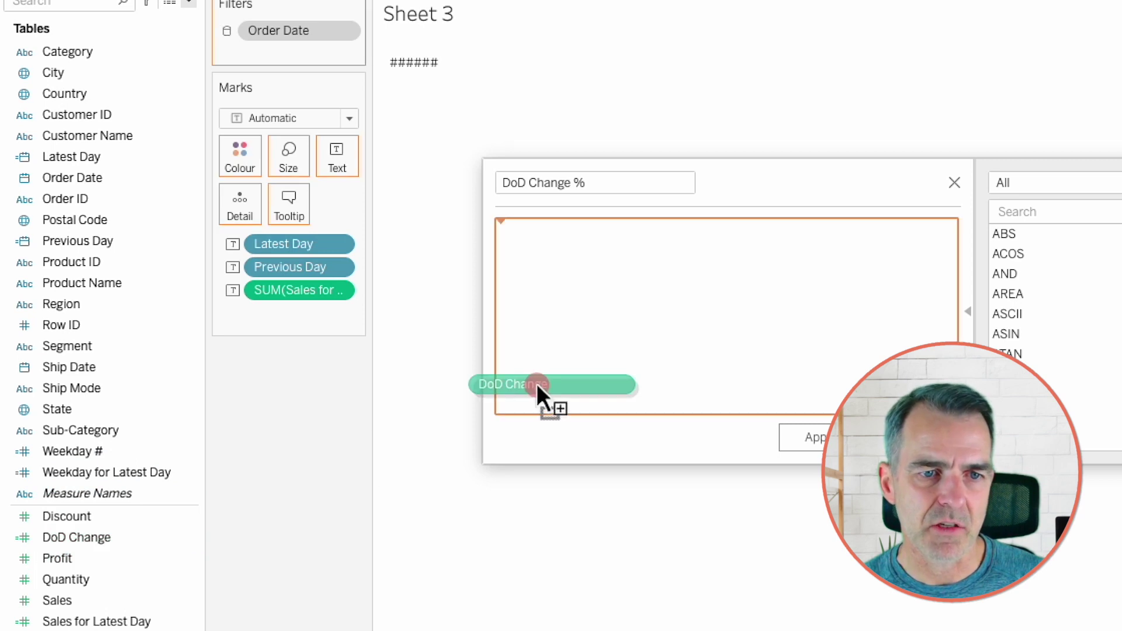
pyautogui.write('/sum')
pyautogui.press('Return')
pyautogui.write('s D')
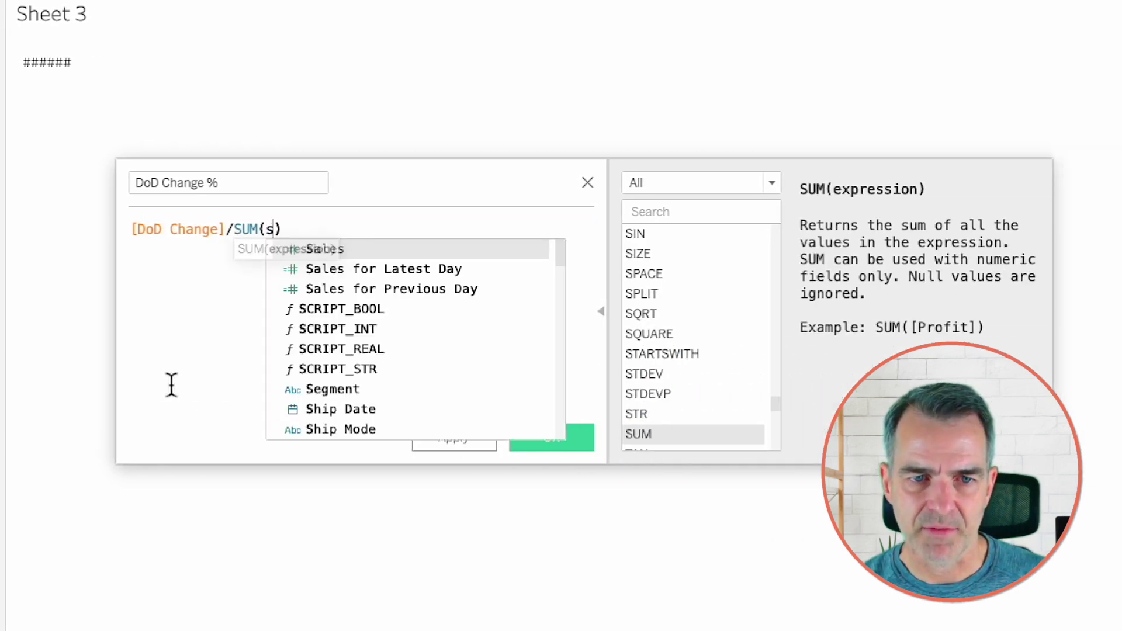
pyautogui.write('a')
pyautogui.press('Down')
pyautogui.press('Down')
pyautogui.press('Return')
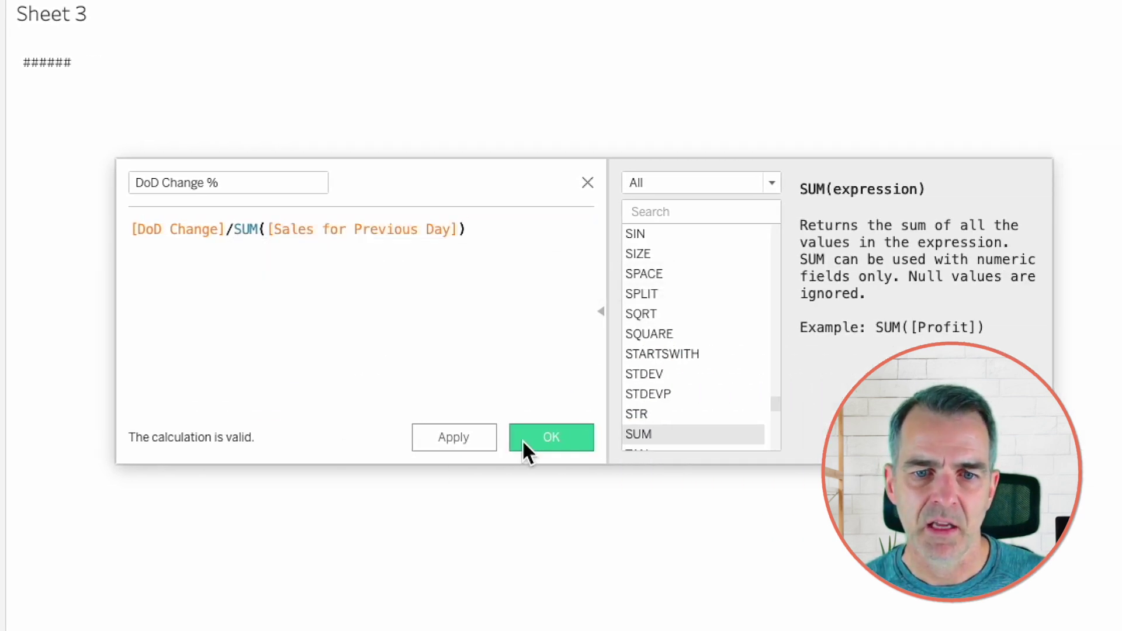
pyautogui.click(526, 438)
# Give DoD Change % a default Percentage number format with 1 decimal place.
pyautogui.rightClick(77, 556)
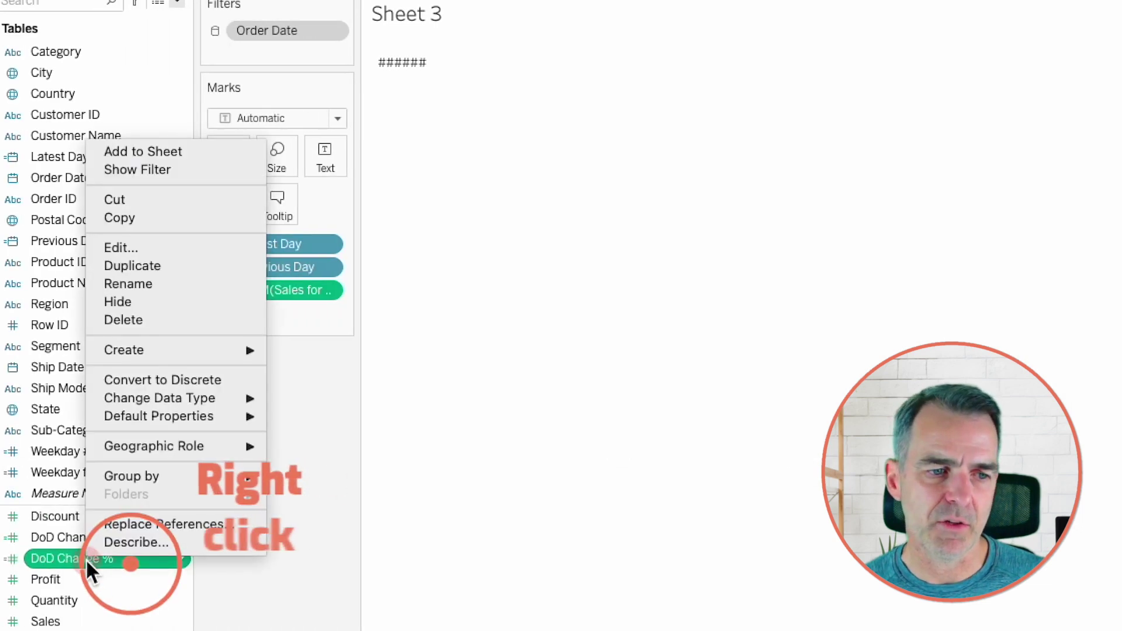
pyautogui.moveTo(214, 416)
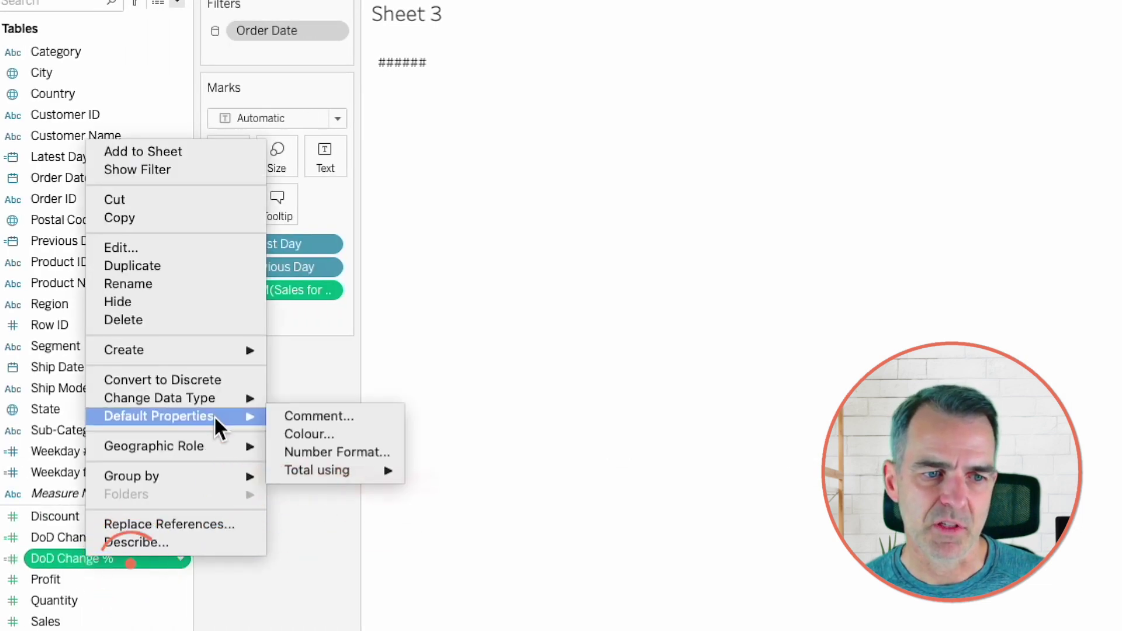
pyautogui.click(320, 452)
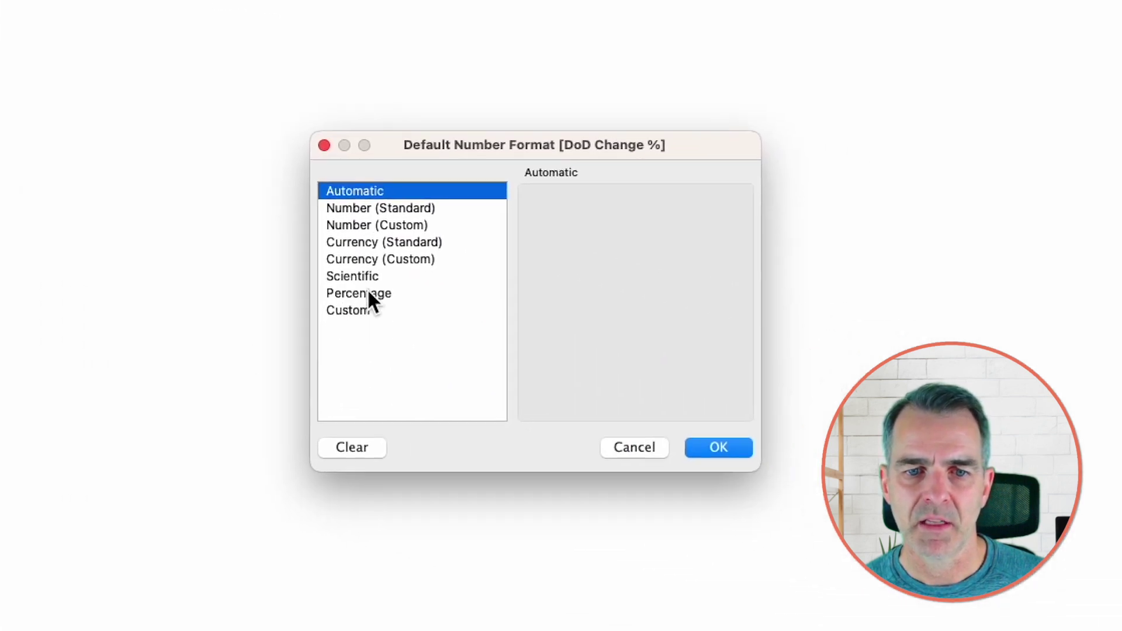
pyautogui.click(539, 337)
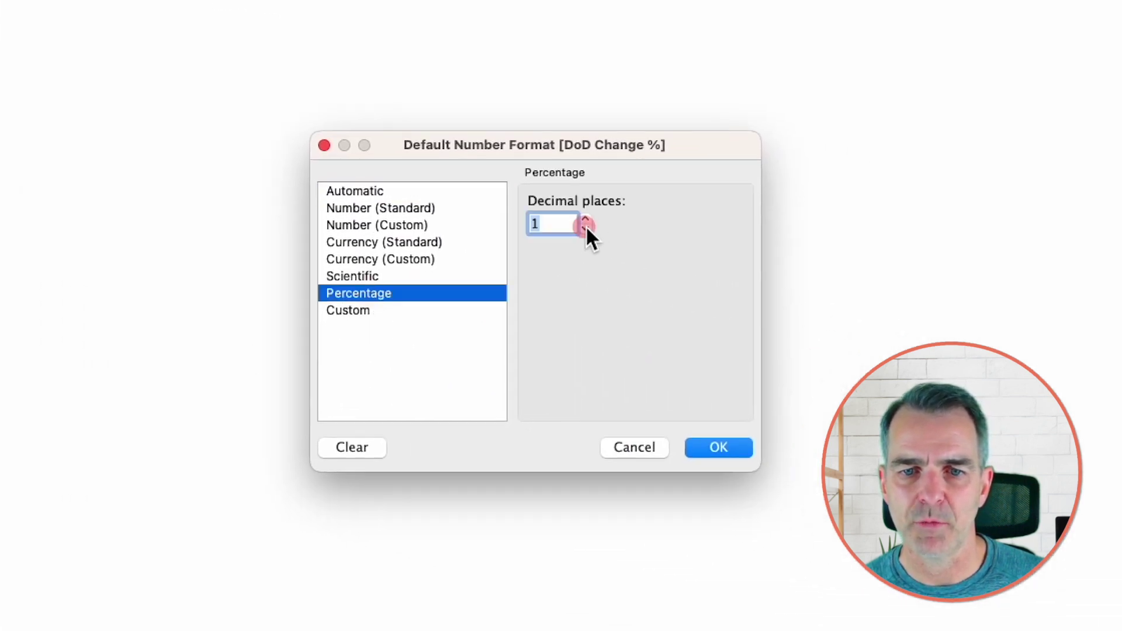
pyautogui.click(718, 447)
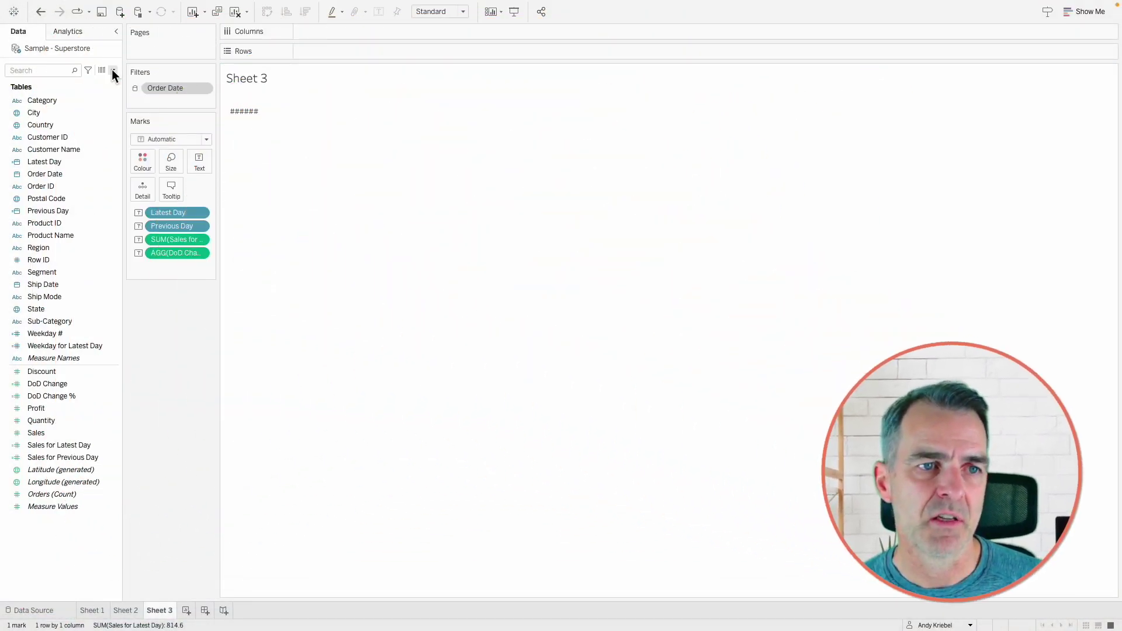
# Create Positive Change as [DoD Change %]>0 and put it on the Colour shelf.
pyautogui.click(114, 70)
pyautogui.click(97, 79)
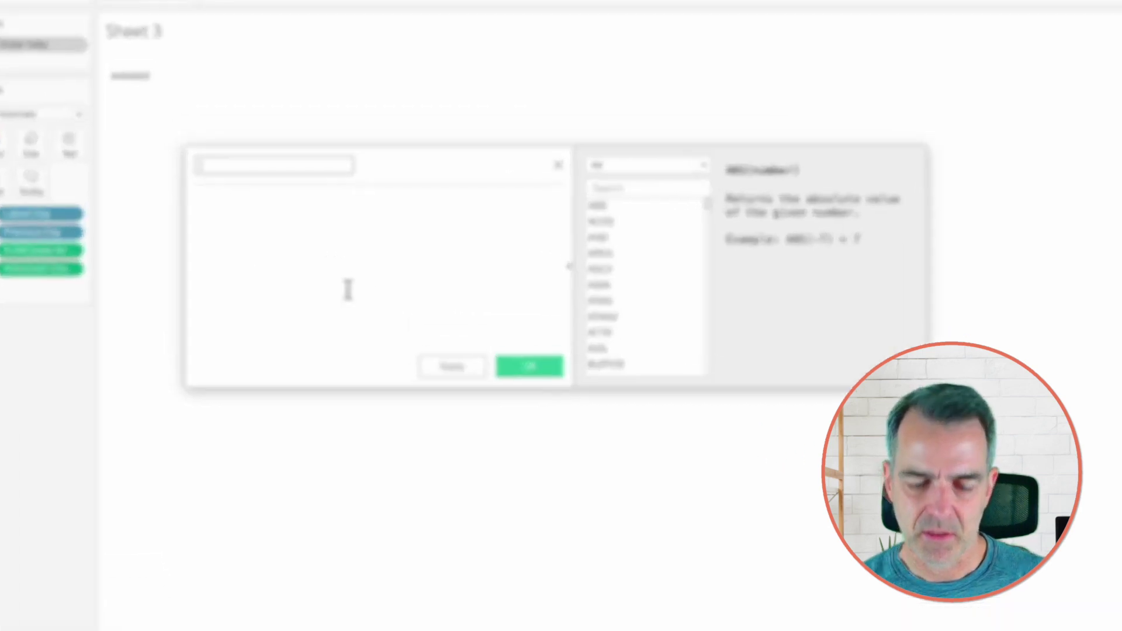
pyautogui.write('Posi')
pyautogui.write('tive Cha')
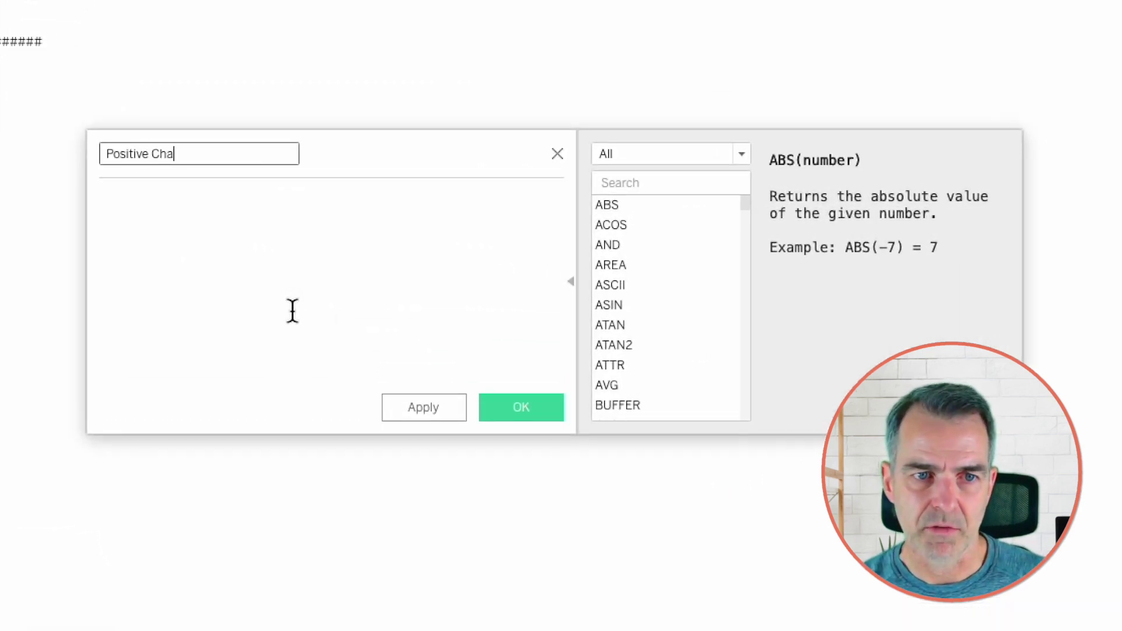
pyautogui.write('nge')
pyautogui.click(293, 319)
pyautogui.moveTo(117, 283); pyautogui.dragTo(432, 269)
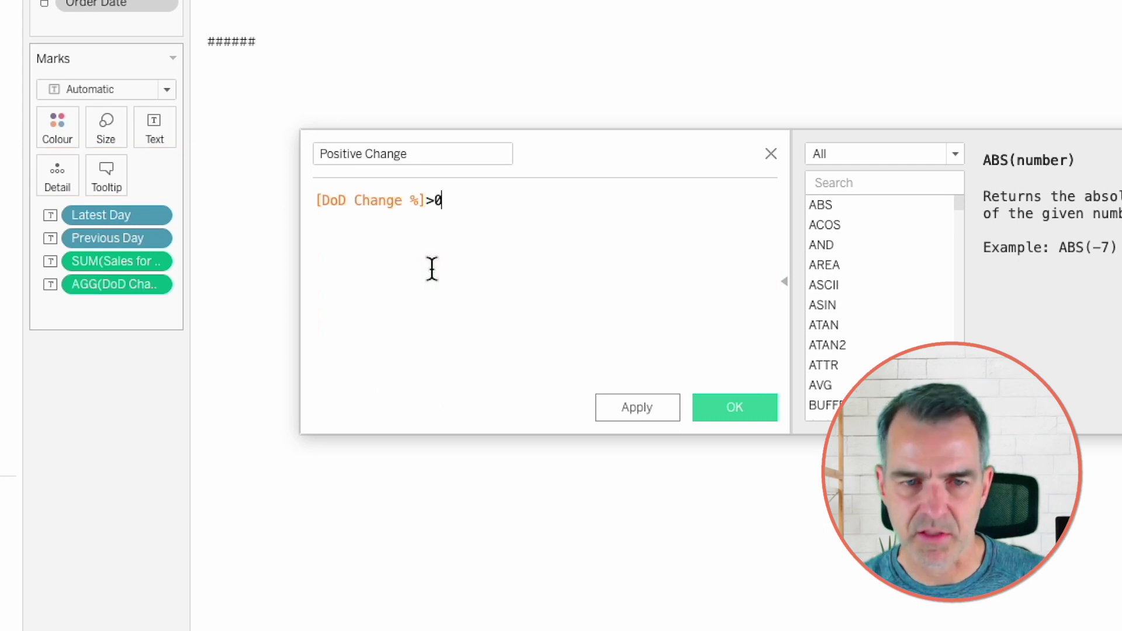
pyautogui.click(721, 414)
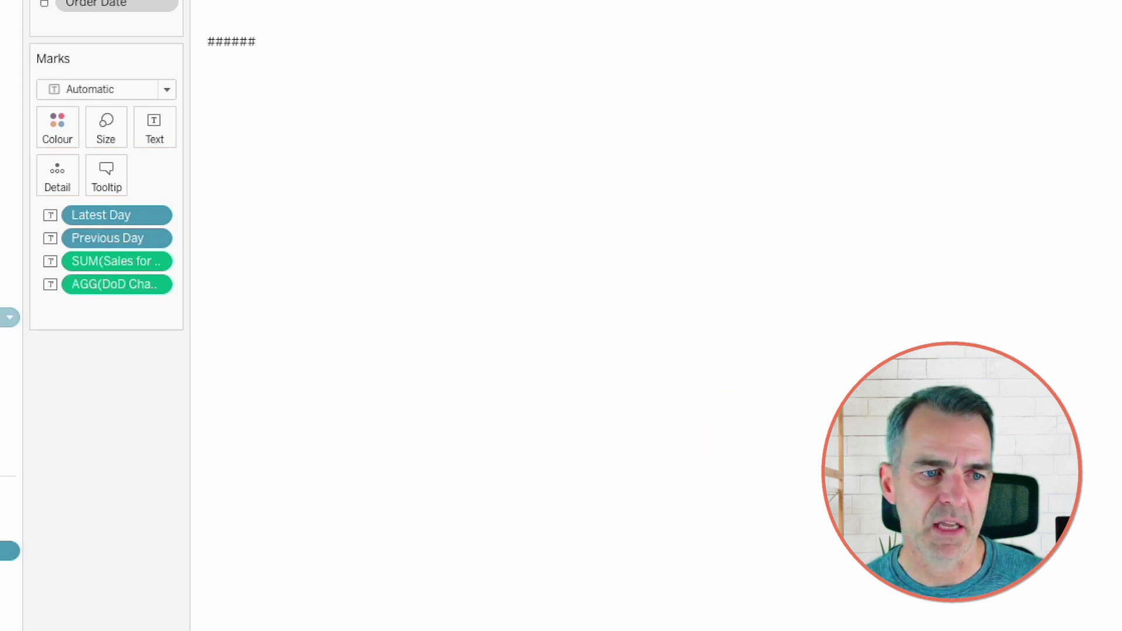
pyautogui.moveTo(103, 544); pyautogui.dragTo(248, 123)
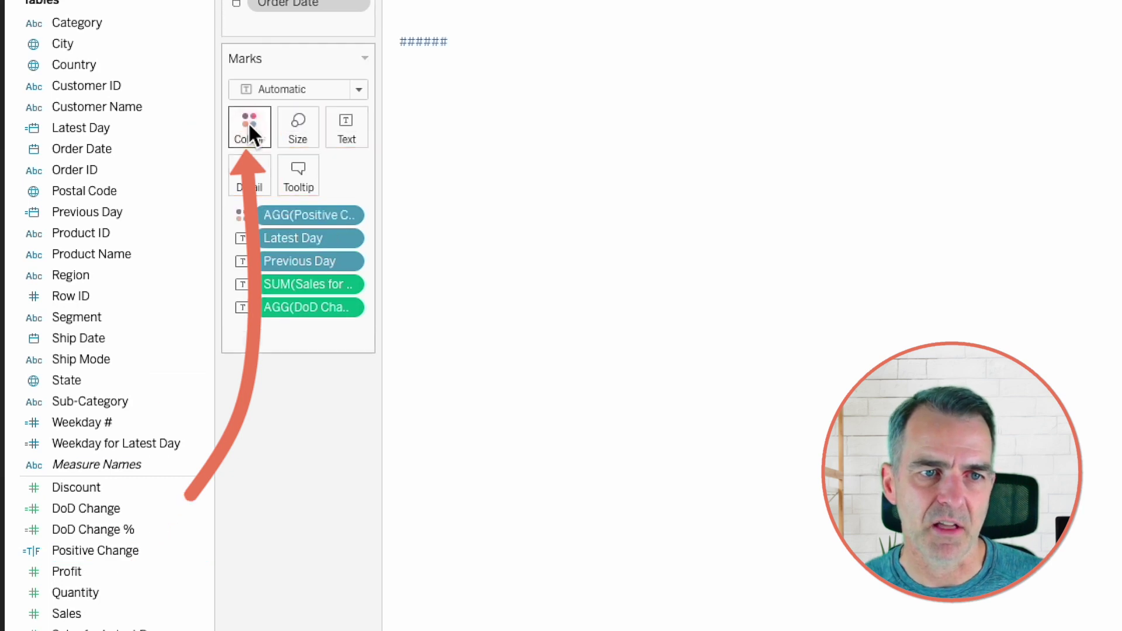
# Reorder the label lines under a SALES title and join 'vs.' Previous Day onto the DoD % line.
pyautogui.click(347, 125)
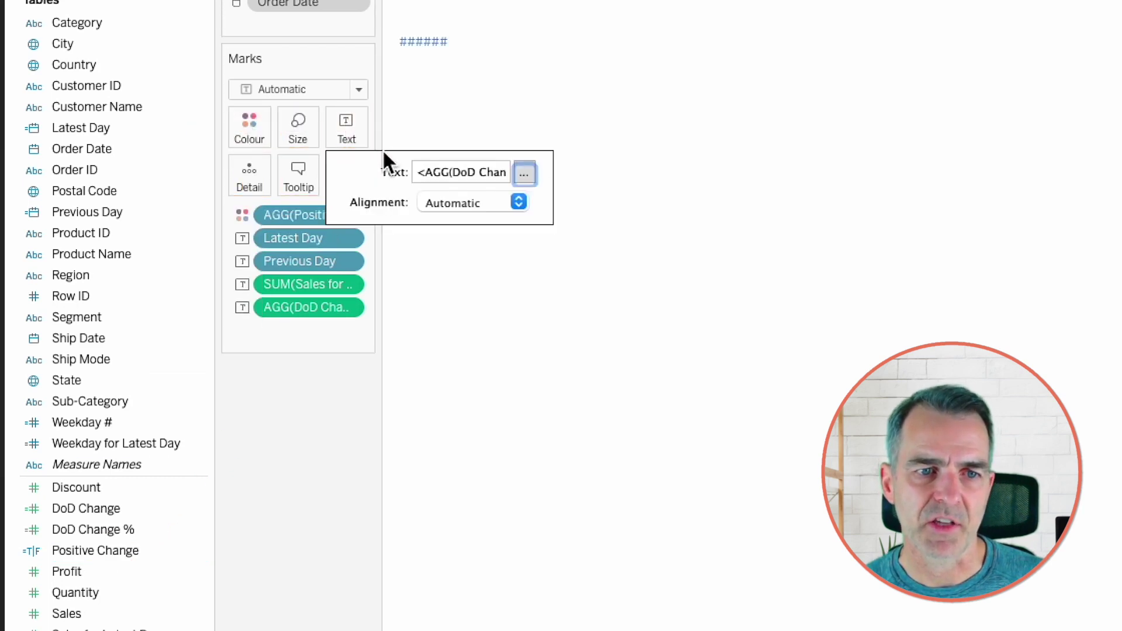
pyautogui.click(523, 173)
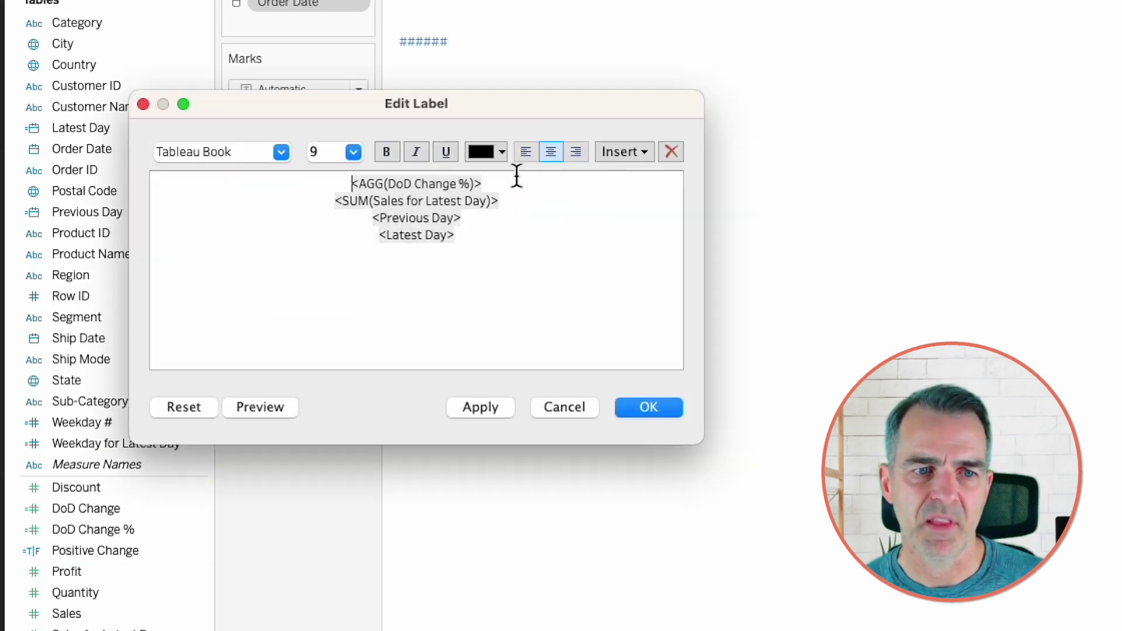
pyautogui.press('Return')
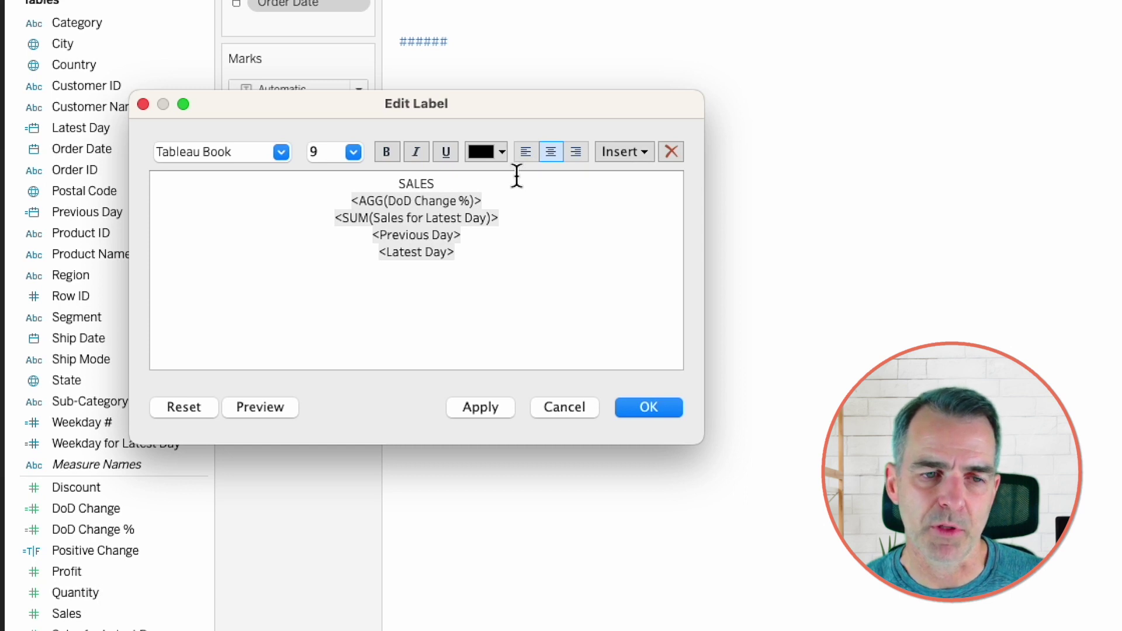
pyautogui.press('Return')
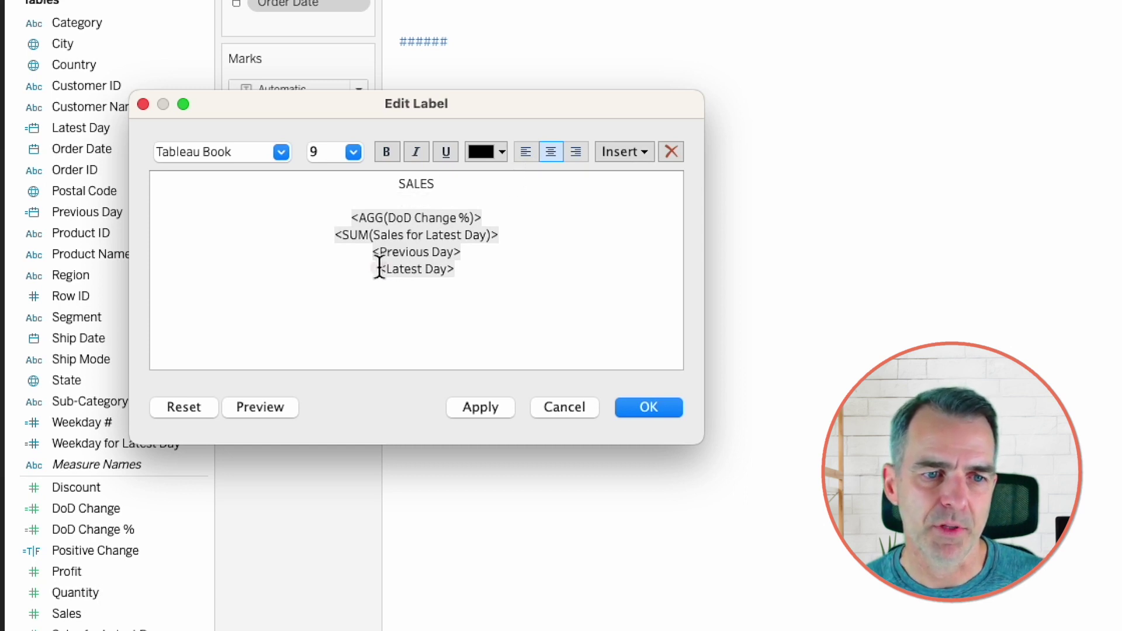
pyautogui.moveTo(378, 269); pyautogui.dragTo(464, 268)
pyautogui.press('super+c')
pyautogui.press('BackSpace')
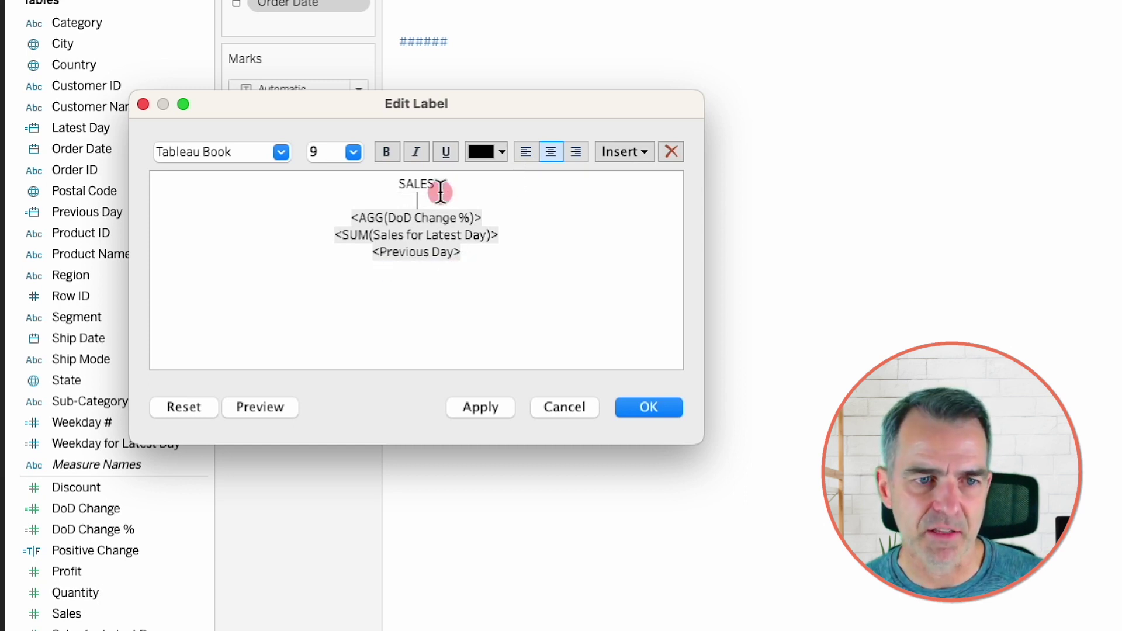
pyautogui.press('super+v')
pyautogui.press('Return')
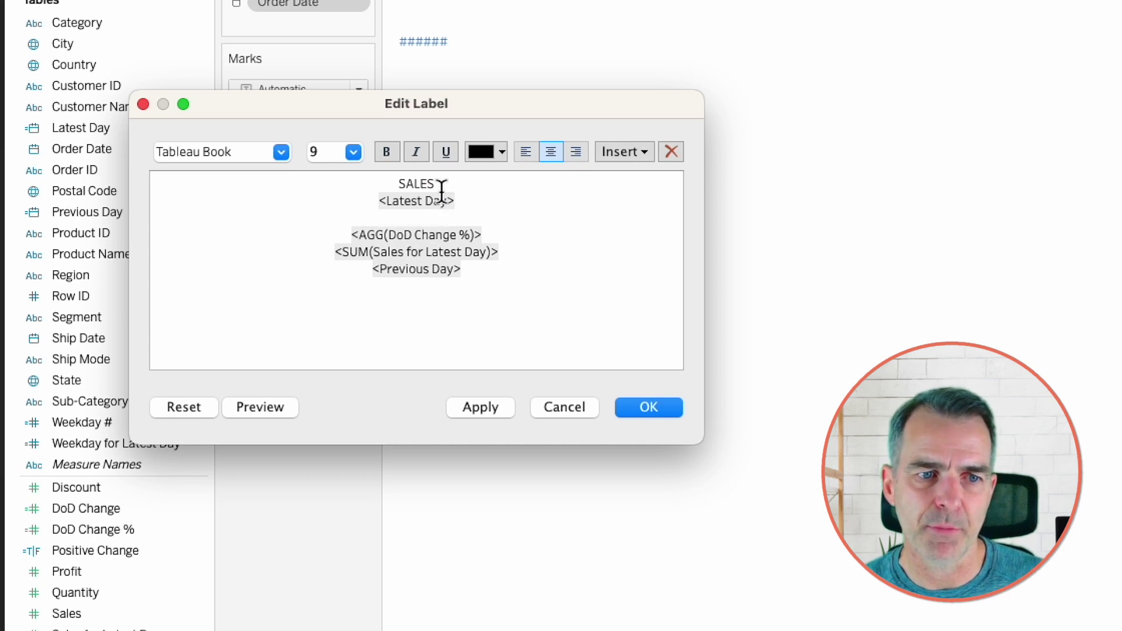
pyautogui.moveTo(333, 251); pyautogui.dragTo(506, 249)
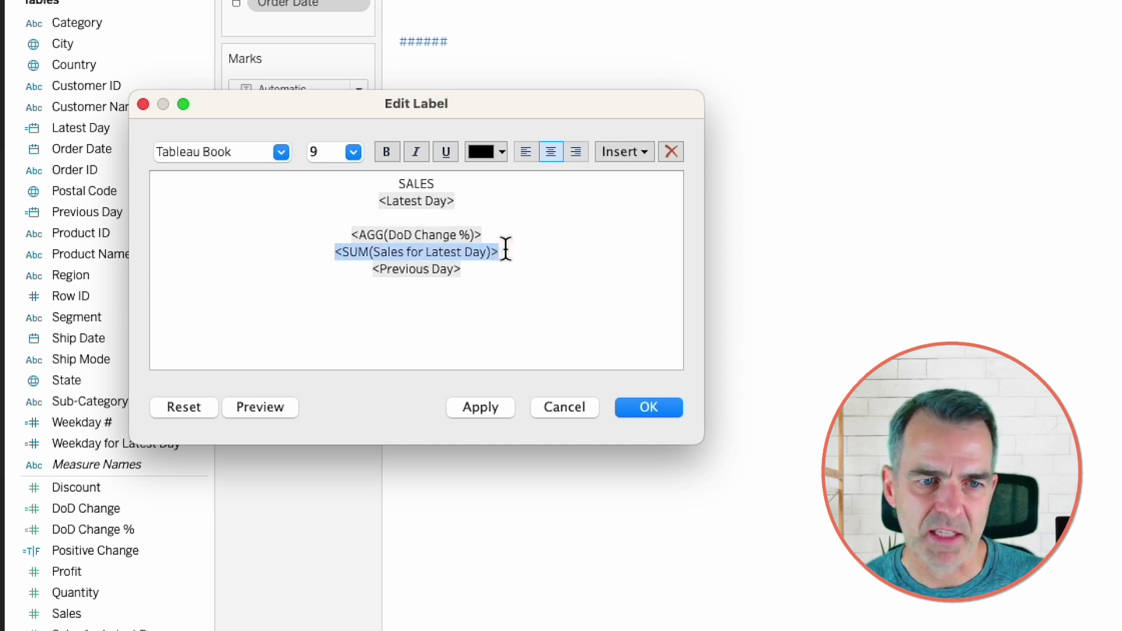
pyautogui.press('BackSpace')
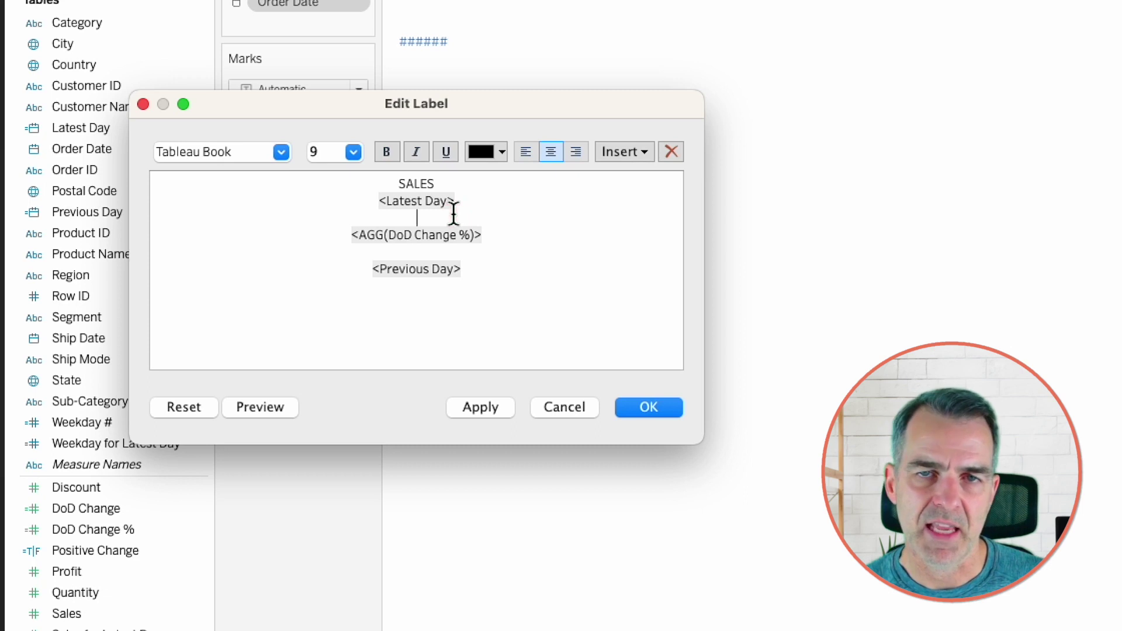
pyautogui.press('super+z')
pyautogui.click(481, 253)
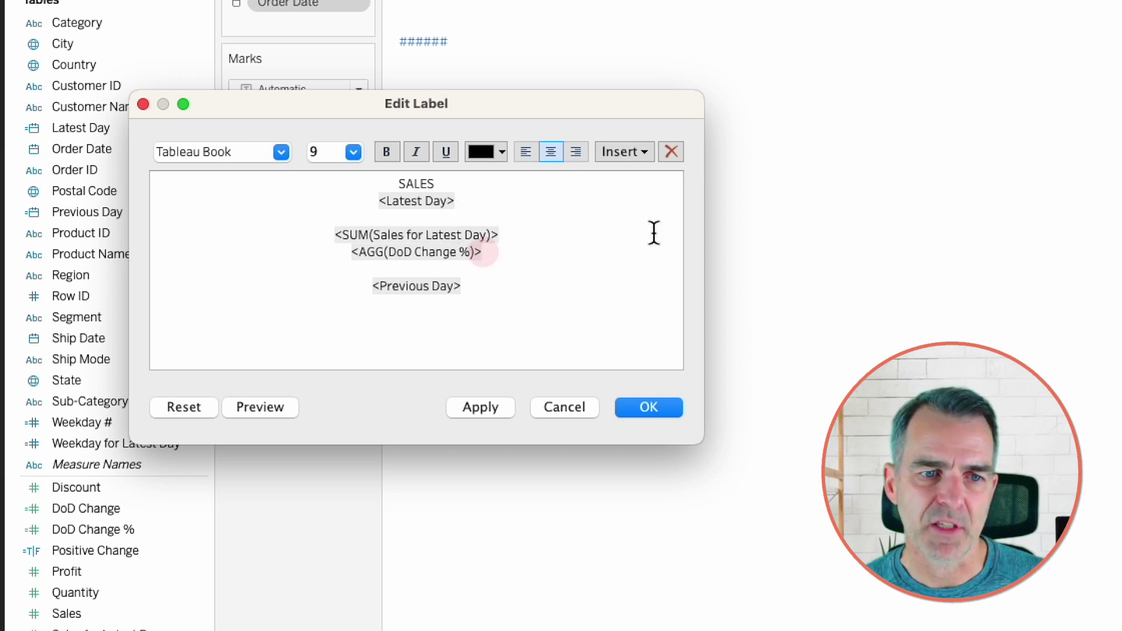
pyautogui.write('vs.')
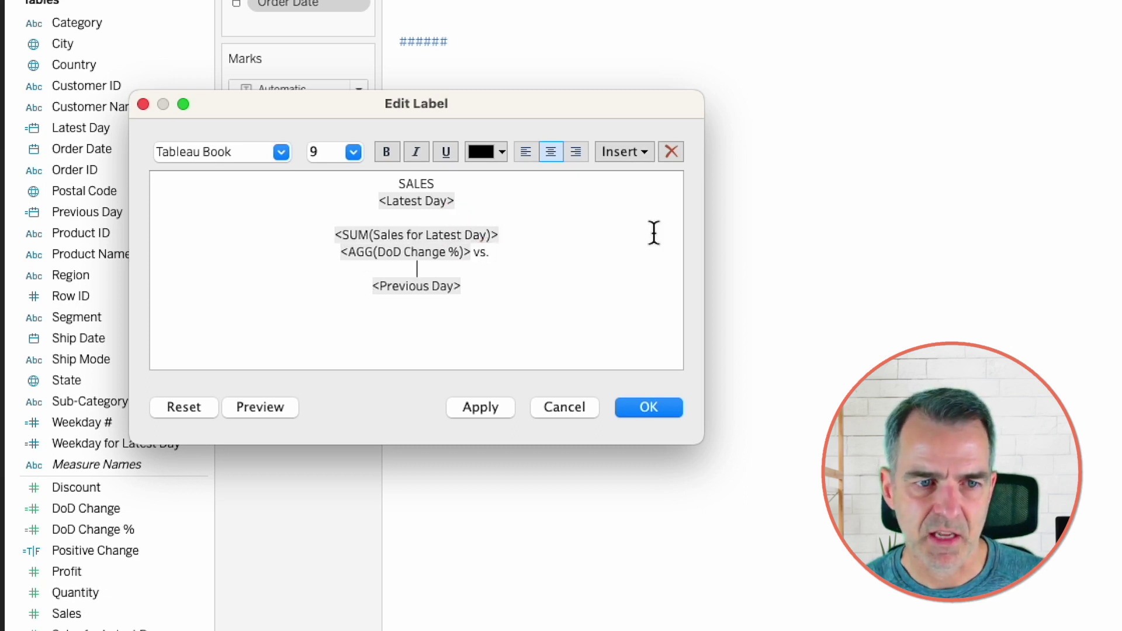
pyautogui.press('BackSpace')
pyautogui.press('BackSpace')
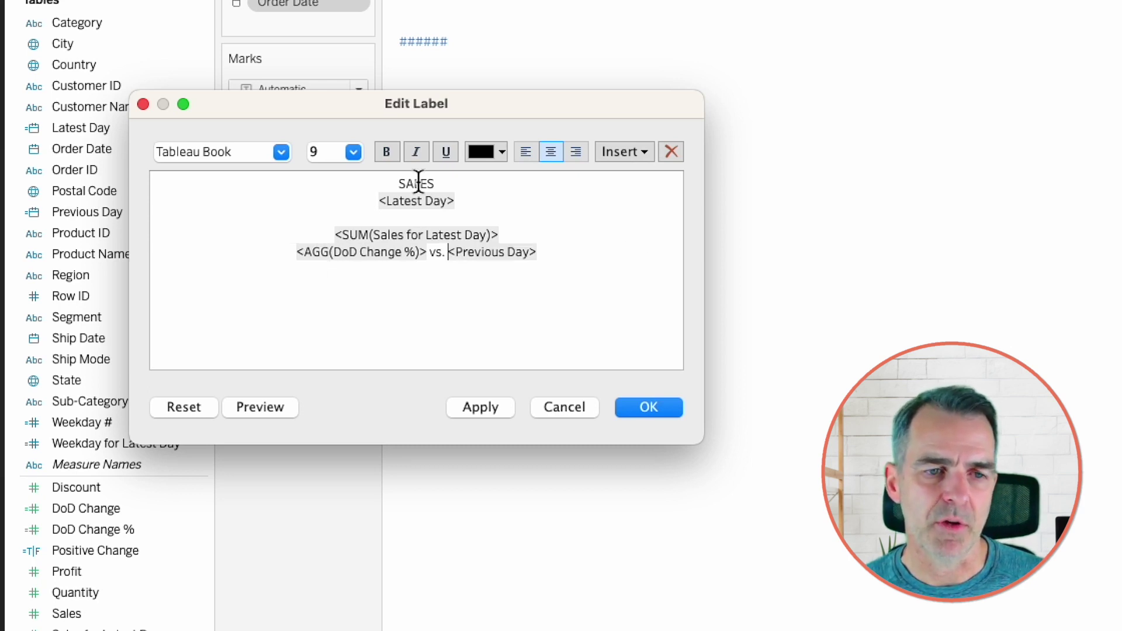
# Make the sales value 48 pt bold, SALES 12 pt, and the DoD % line 14 pt.
pyautogui.doubleClick(416, 229)
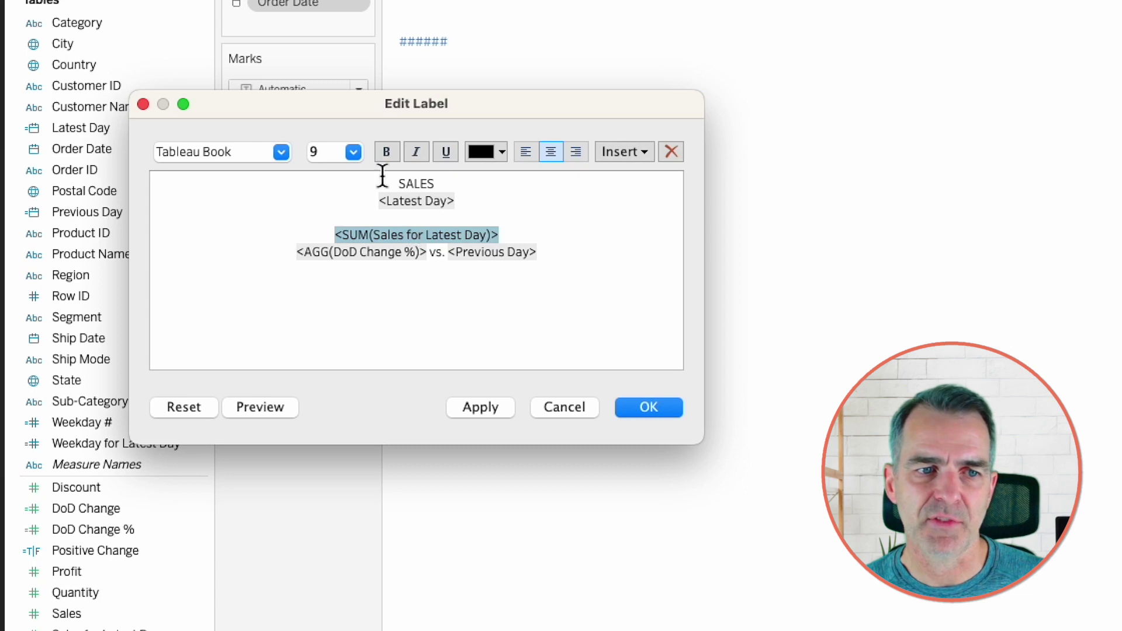
pyautogui.click(356, 146)
pyautogui.click(341, 401)
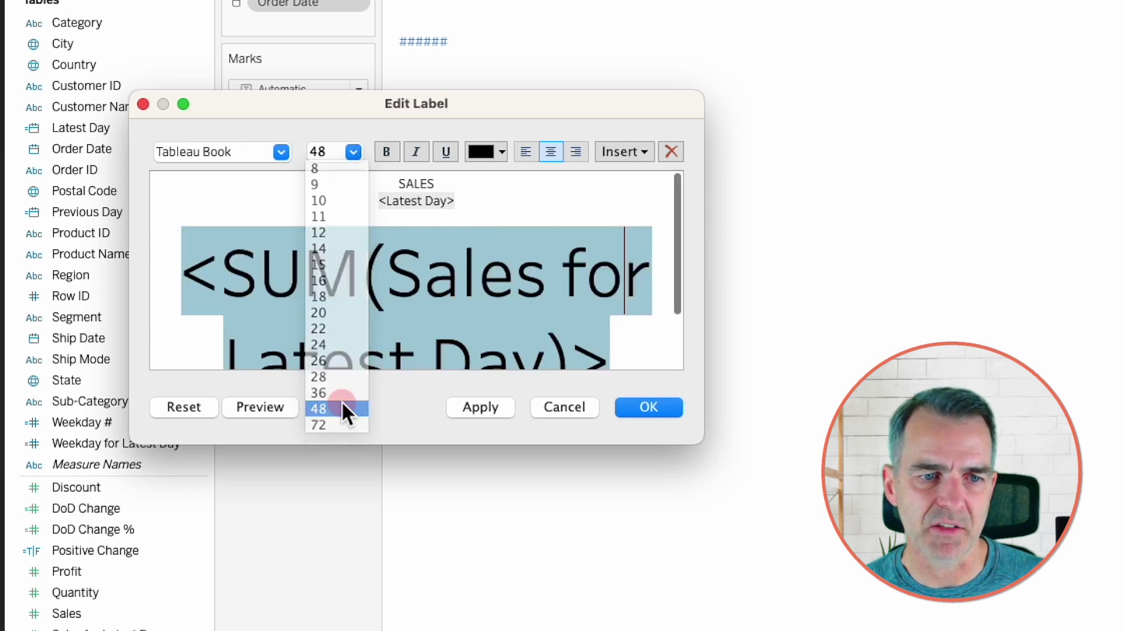
pyautogui.click(387, 152)
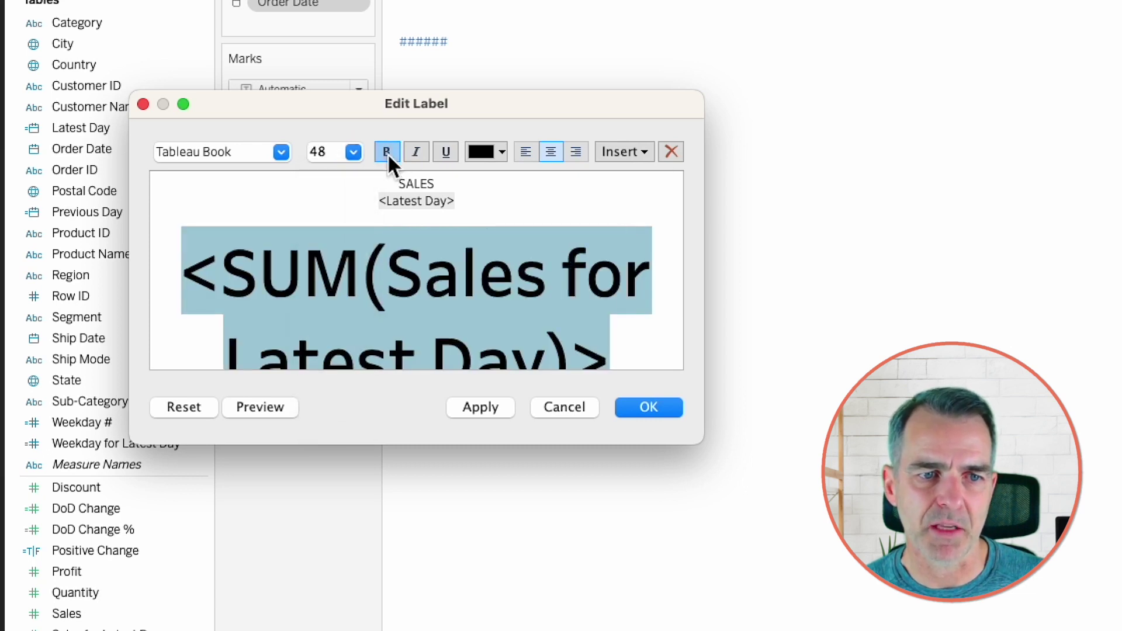
pyautogui.doubleClick(409, 185)
pyautogui.click(354, 152)
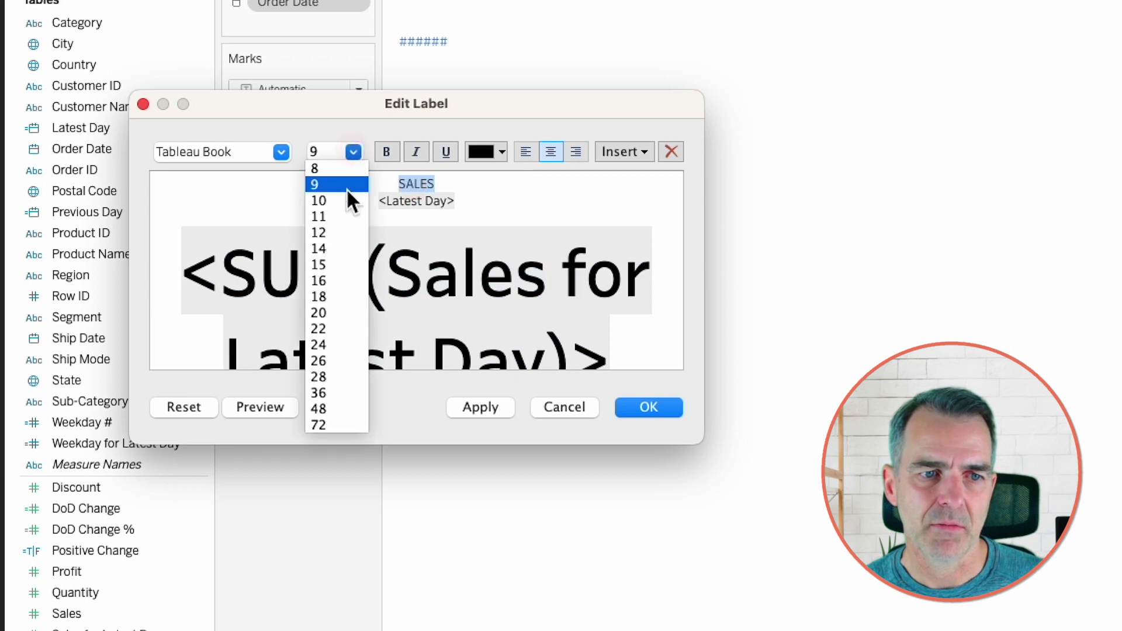
pyautogui.click(346, 232)
pyautogui.doubleClick(421, 207)
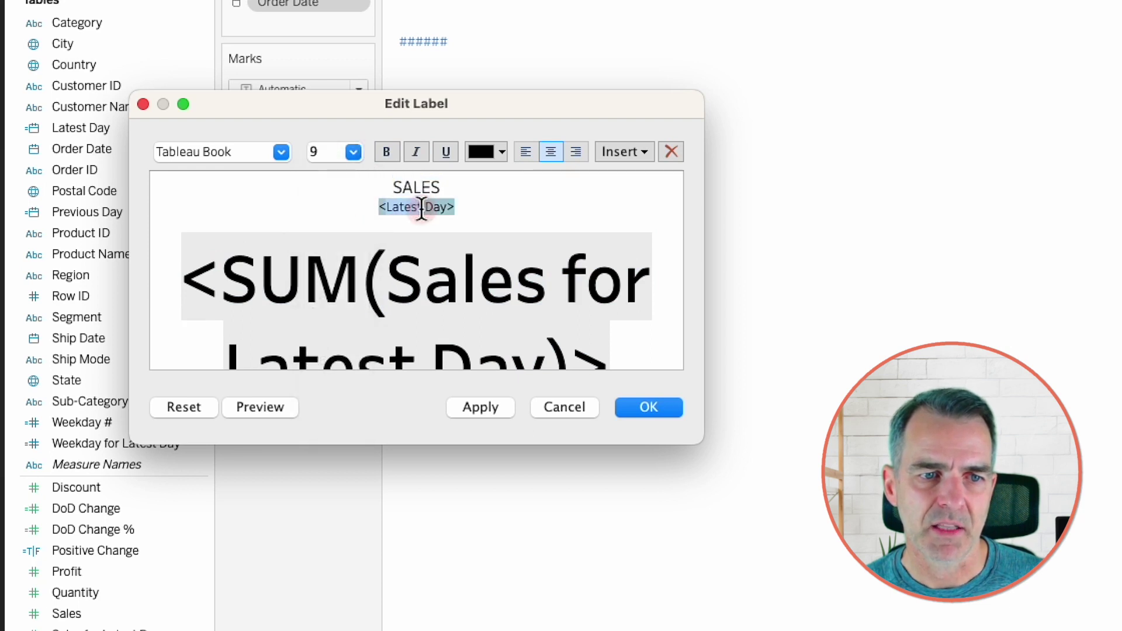
pyautogui.click(552, 202)
pyautogui.scroll(-3, 550, 206)
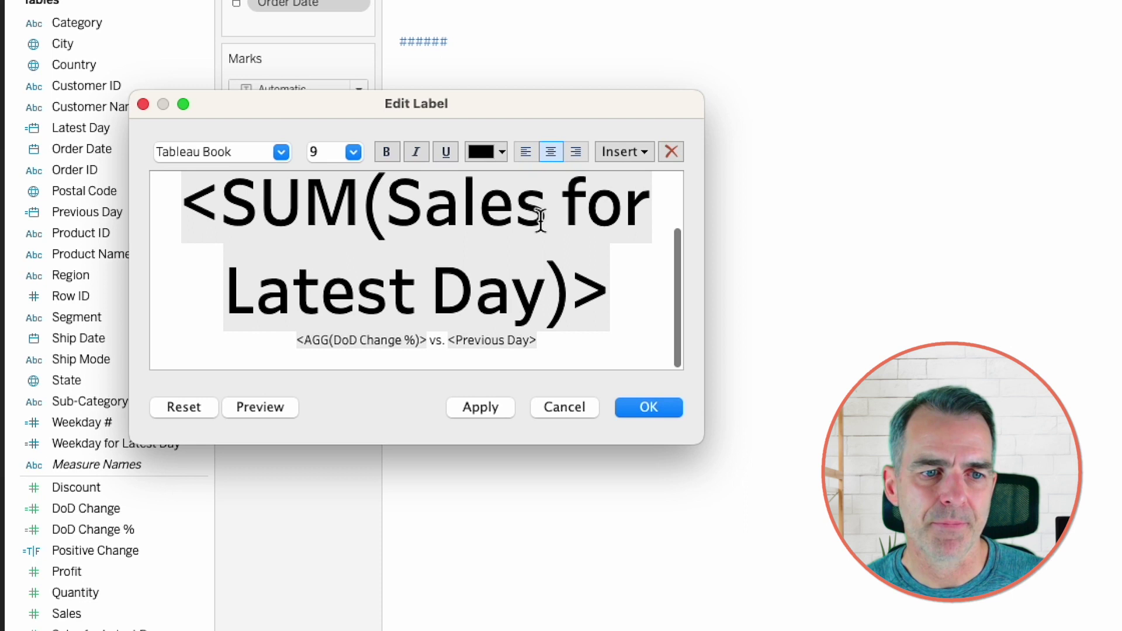
pyautogui.doubleClick(366, 342)
pyautogui.click(352, 151)
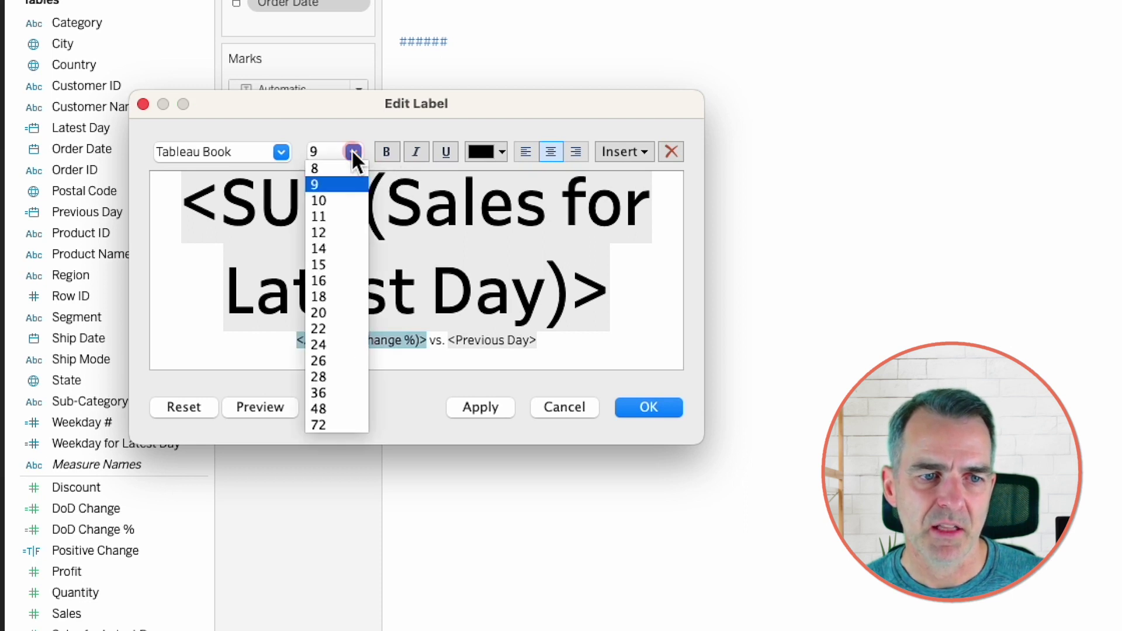
pyautogui.click(341, 247)
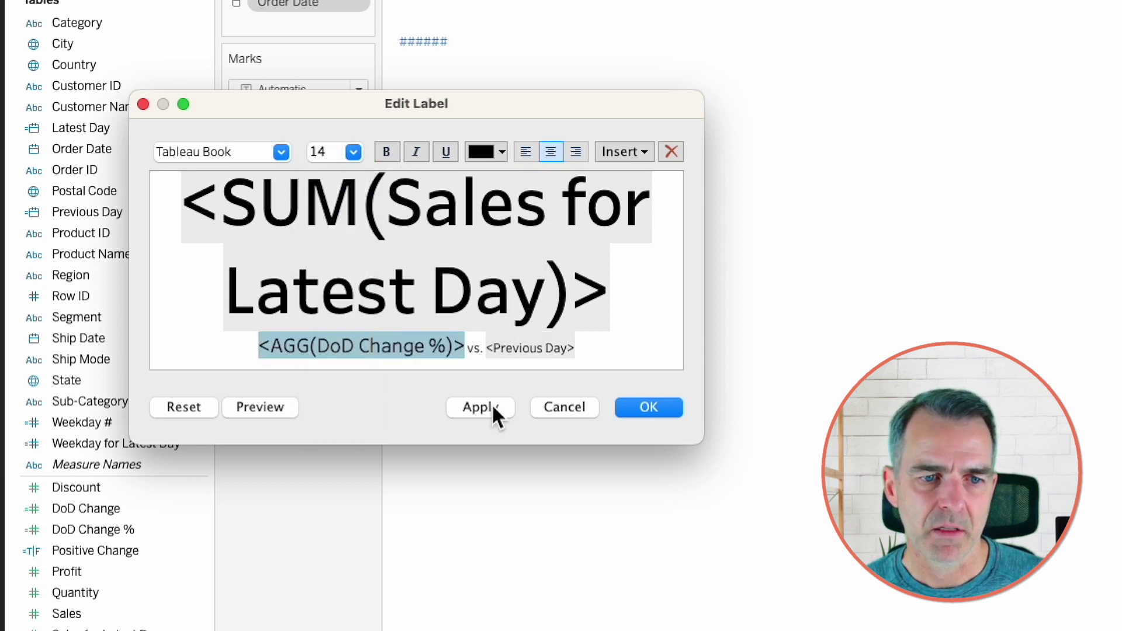
# Apply the label edits and centre the card text horizontally and vertically.
pyautogui.click(651, 409)
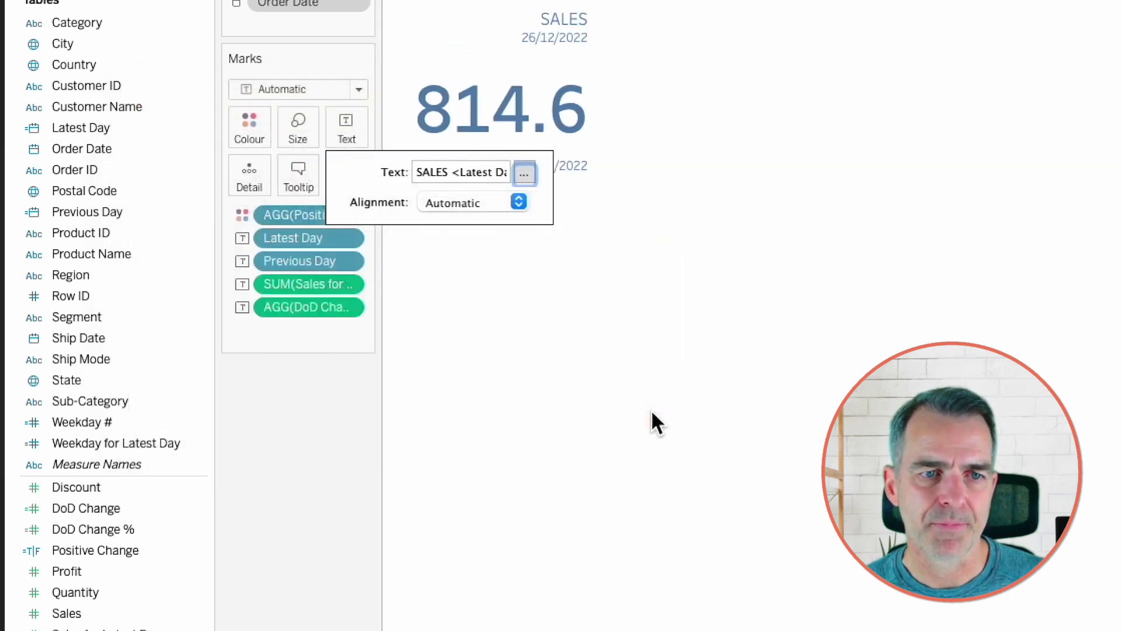
pyautogui.click(462, 203)
pyautogui.click(471, 294)
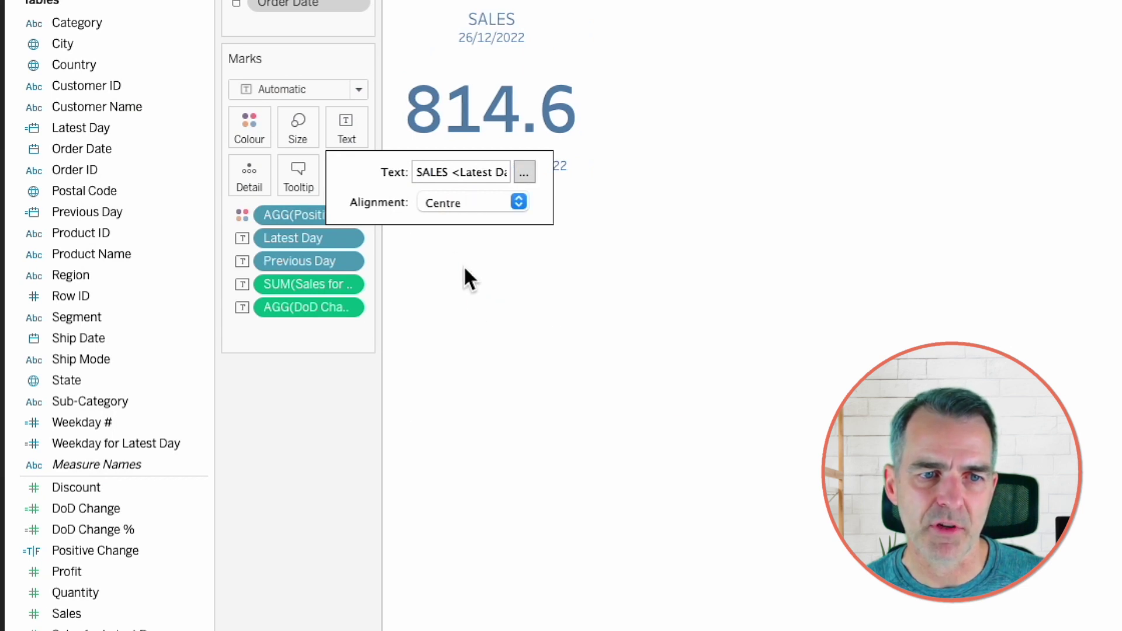
pyautogui.click(462, 202)
pyautogui.click(464, 391)
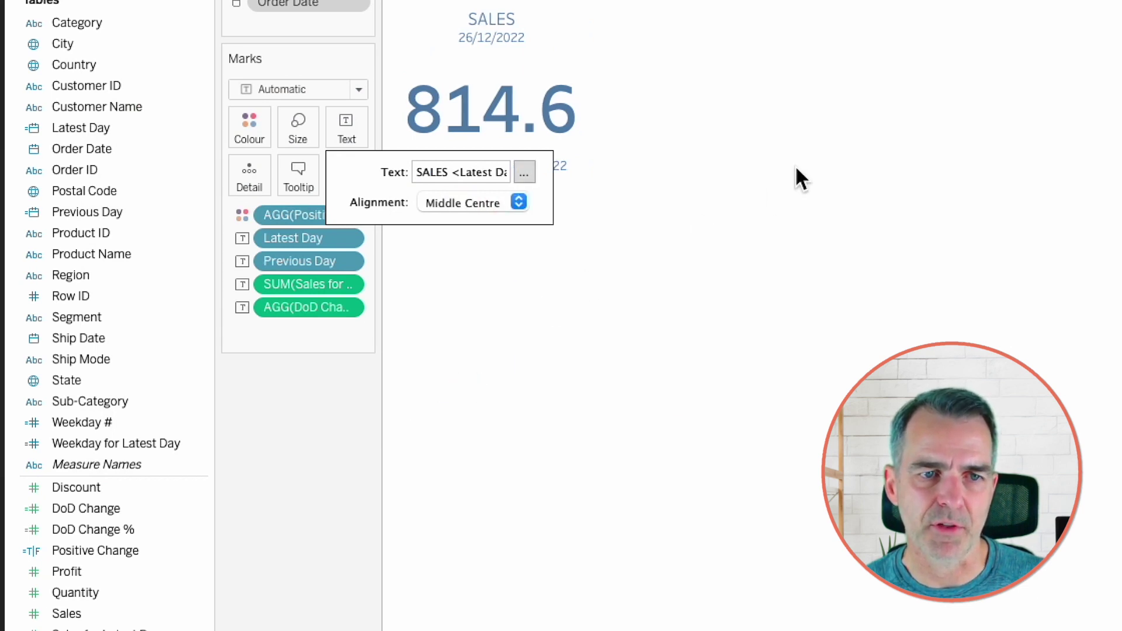
pyautogui.click(800, 178)
pyautogui.moveTo(477, 118)
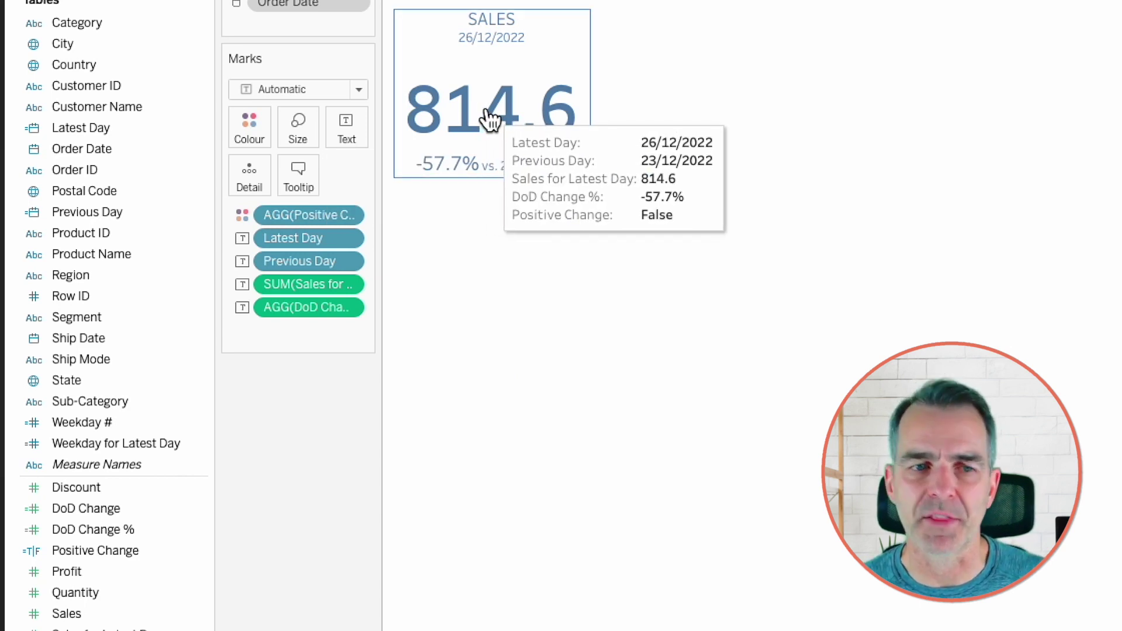
# Give Sales for Latest Day a custom number format with 0 decimals and a $ prefix.
pyautogui.rightClick(129, 576)
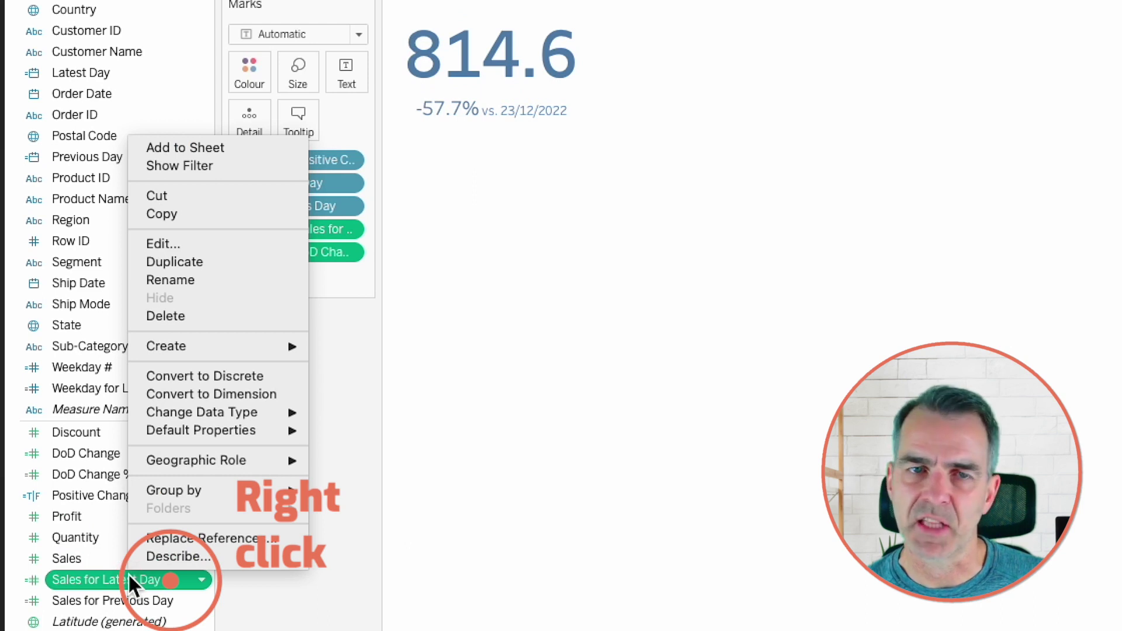
pyautogui.moveTo(257, 447)
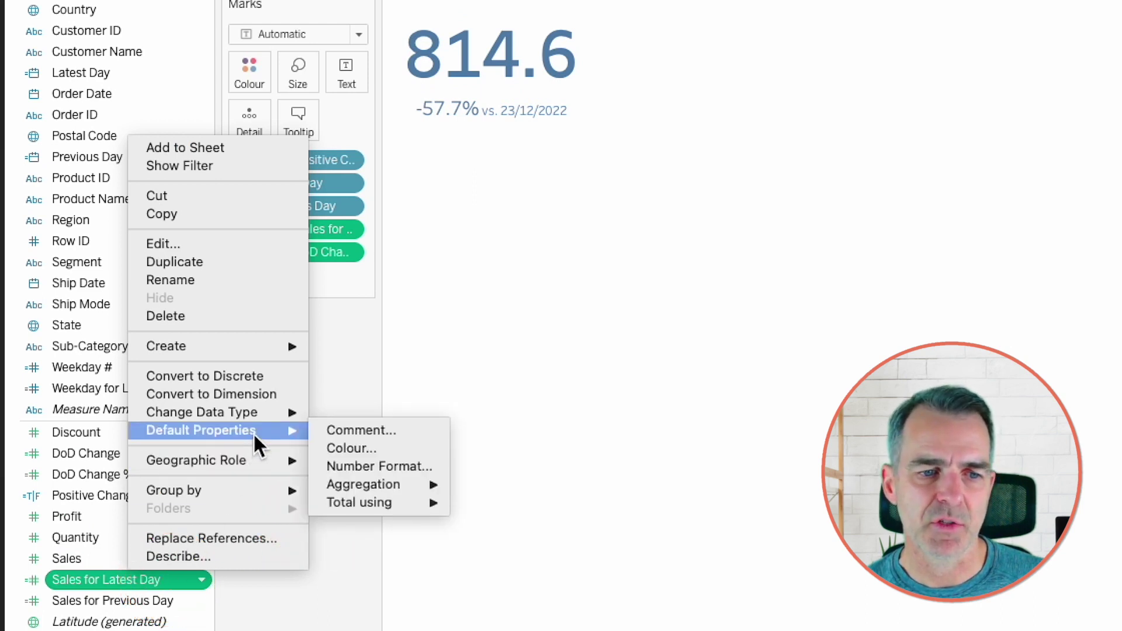
pyautogui.click(368, 466)
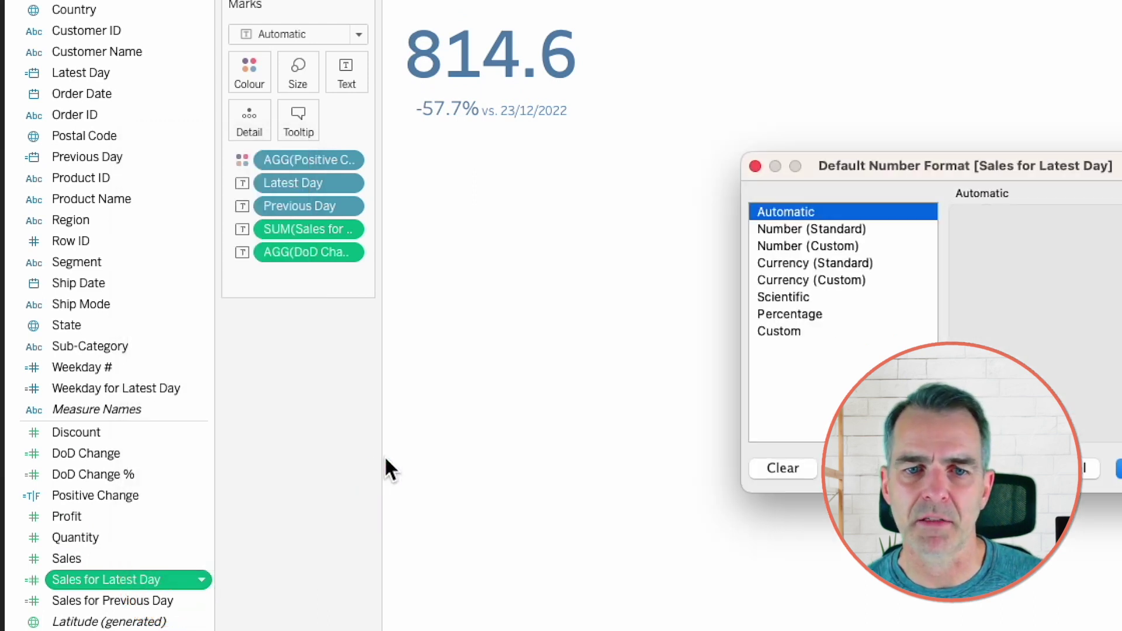
pyautogui.click(875, 246)
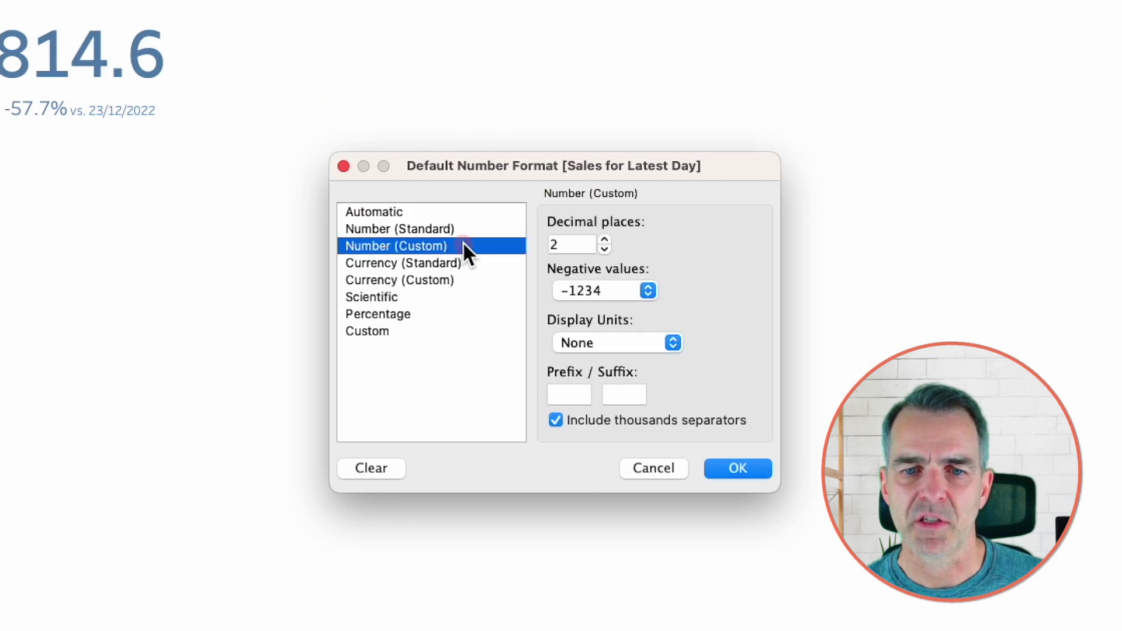
pyautogui.click(605, 248)
pyautogui.click(605, 248)
pyautogui.click(567, 396)
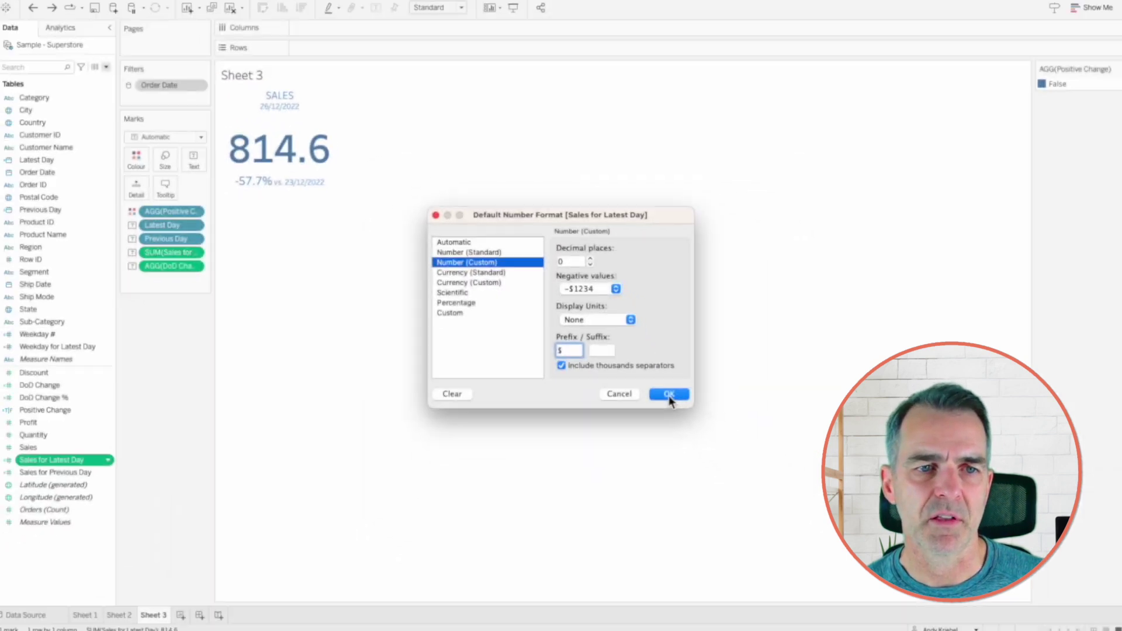
pyautogui.click(725, 470)
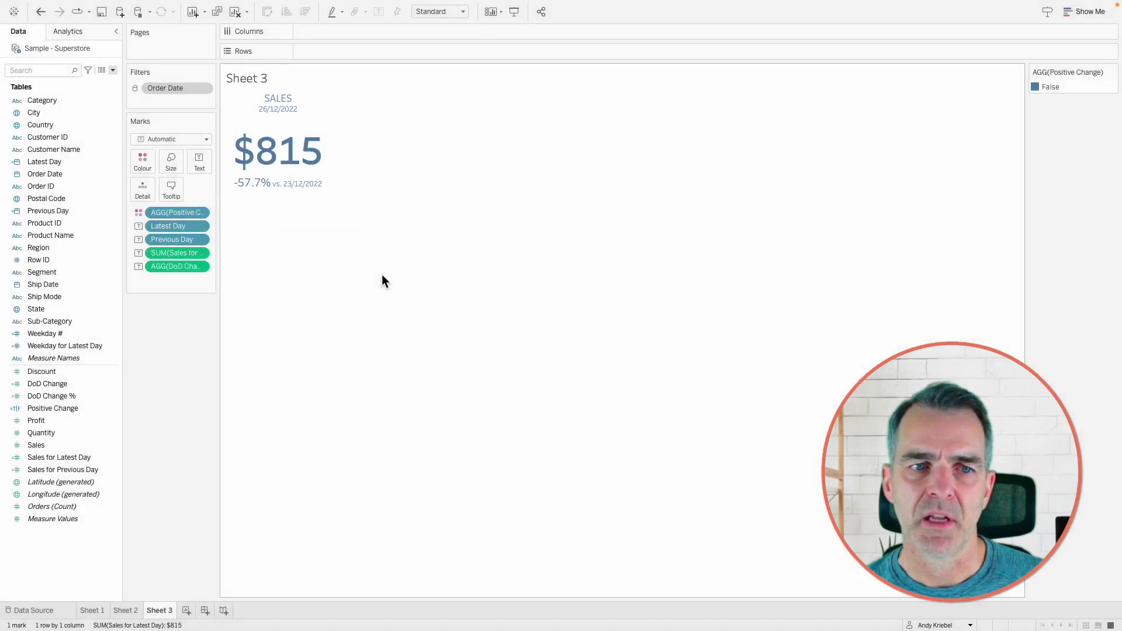
# Assign red to the False value in the Positive Change colour legend.
pyautogui.moveTo(324, 170)
pyautogui.doubleClick(1079, 89)
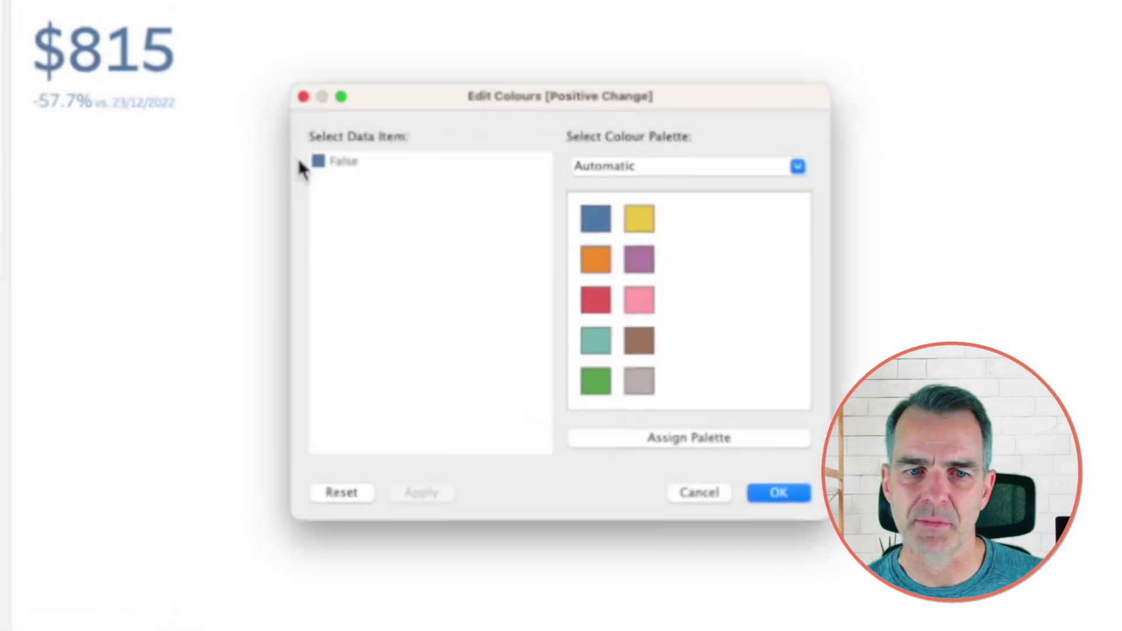
pyautogui.click(392, 204)
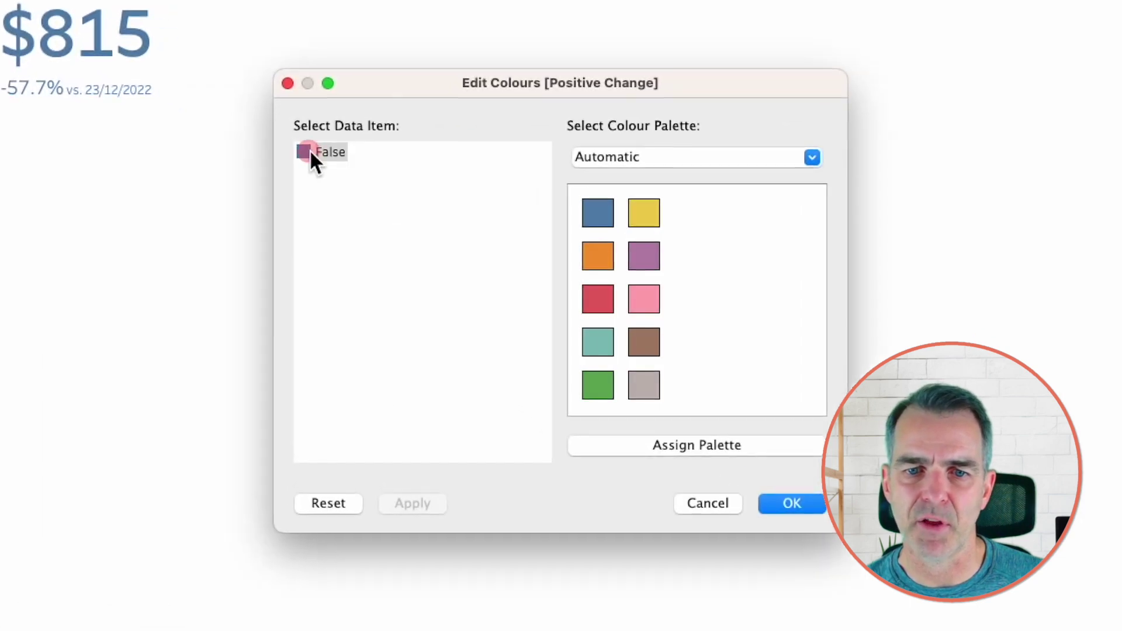
pyautogui.click(587, 307)
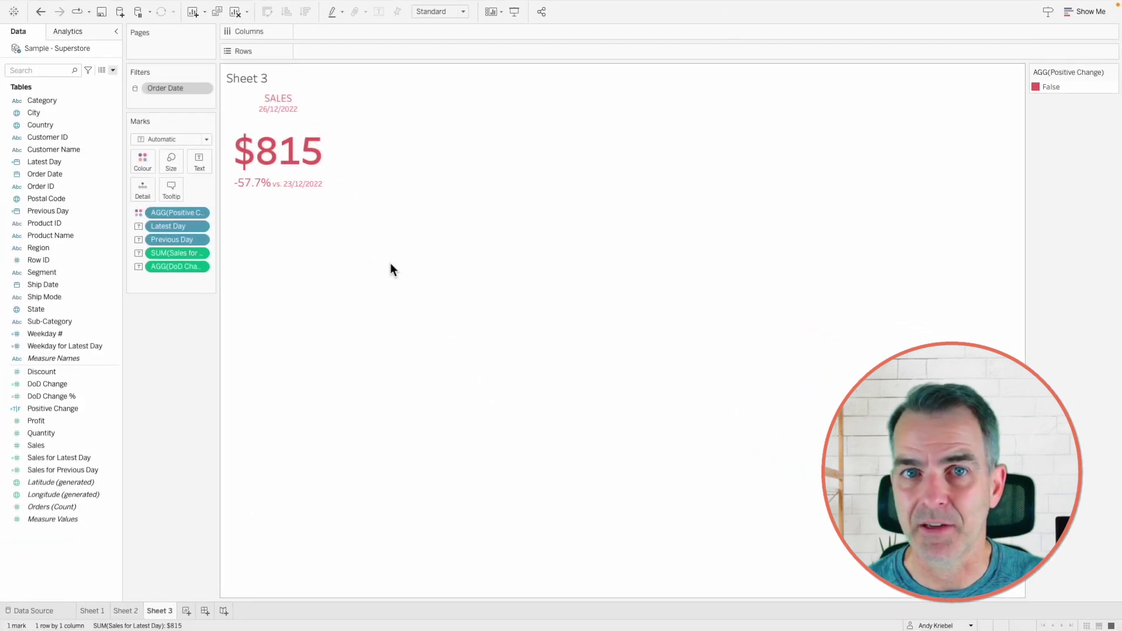
# On Sheet 2, exclude the 26/12/2022 and 23/12/2022 rows.
pyautogui.click(130, 611)
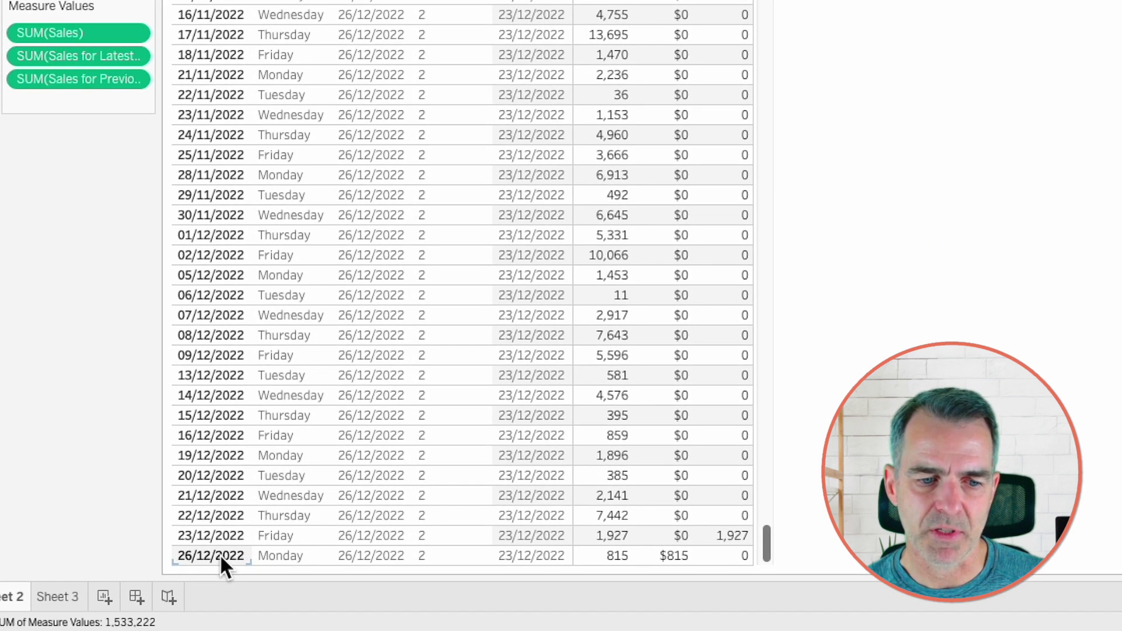
pyautogui.click(220, 554)
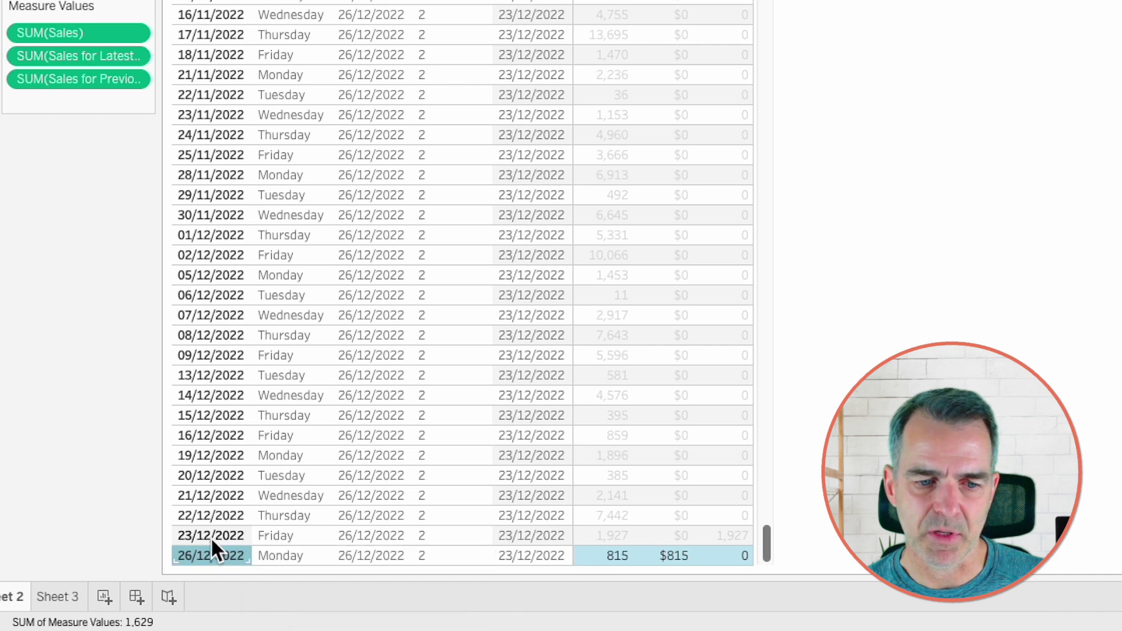
pyautogui.keyDown('ctrl'); pyautogui.click(211, 537); pyautogui.keyUp('ctrl')
pyautogui.click(329, 562)
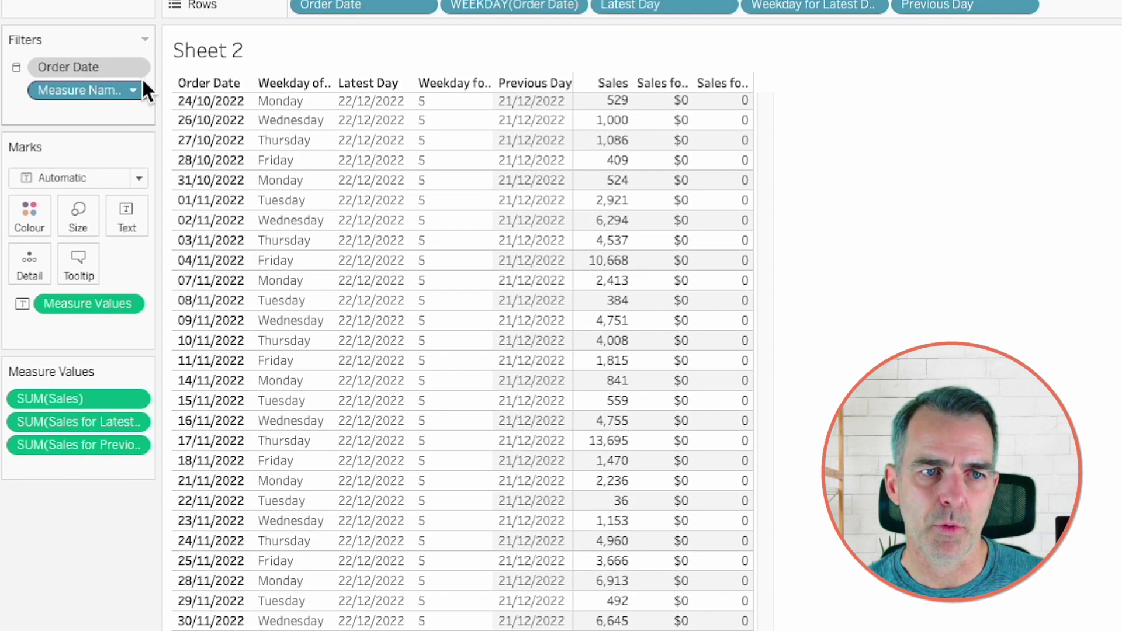
# Apply the Order Date filter to all worksheets using this data source.
pyautogui.click(136, 68)
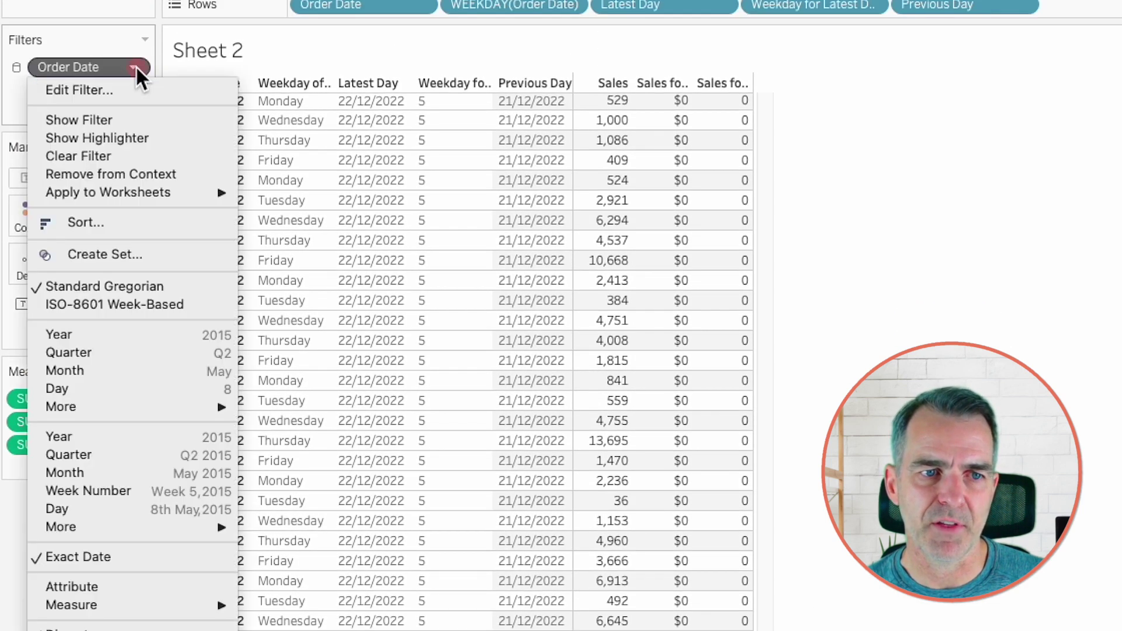
pyautogui.moveTo(138, 199)
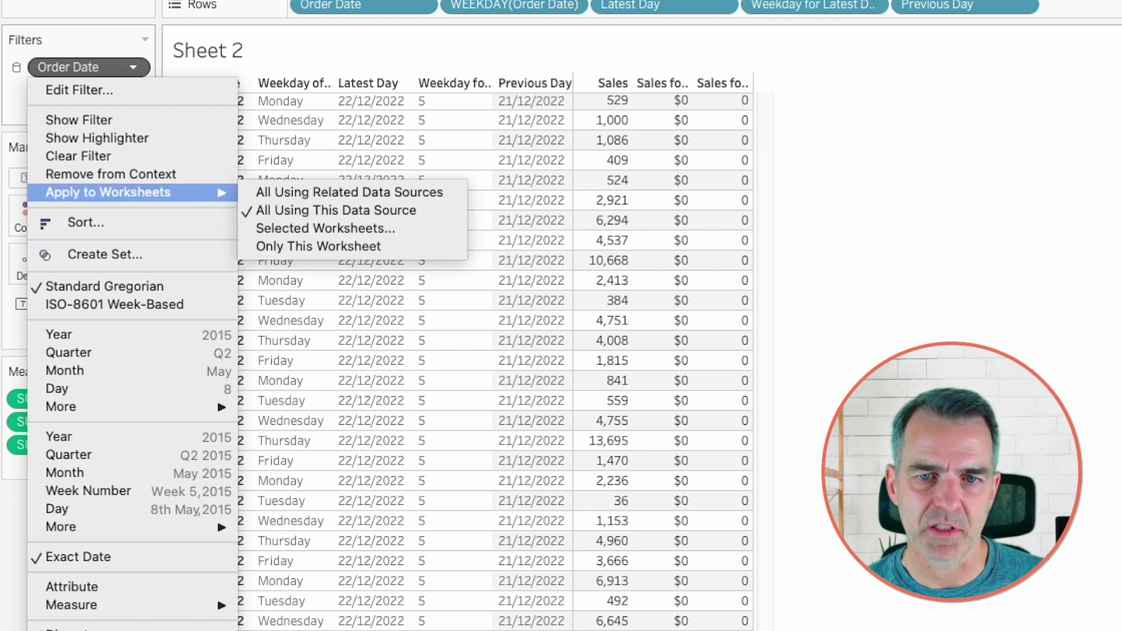
pyautogui.click(326, 212)
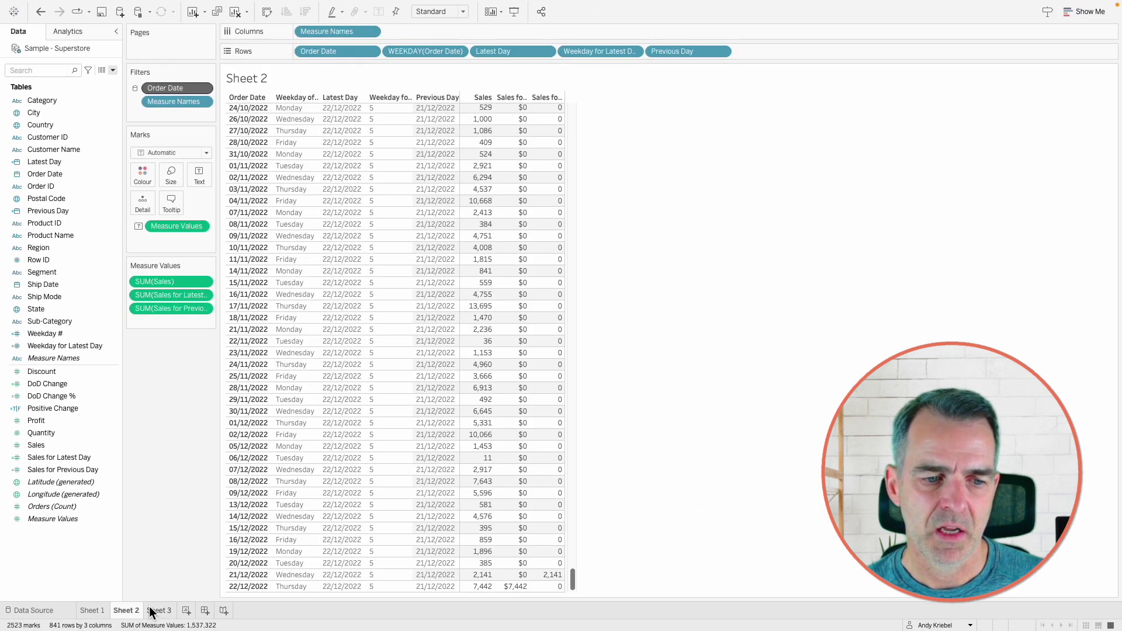
# Switch back to Sheet 3 to view the updated KPI card.
pyautogui.click(159, 611)
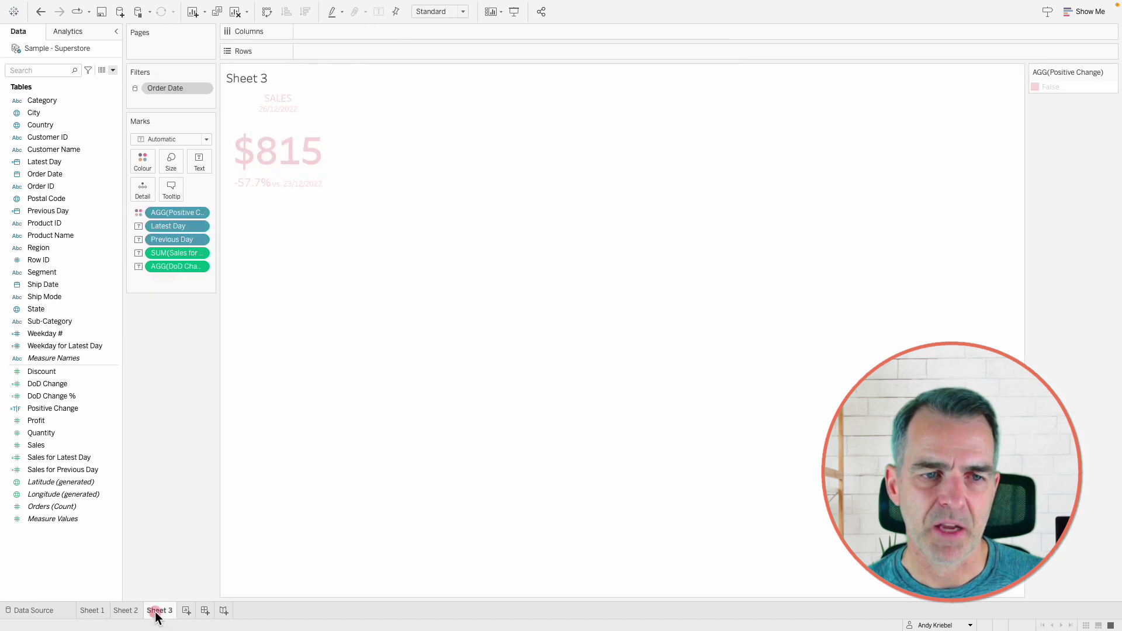